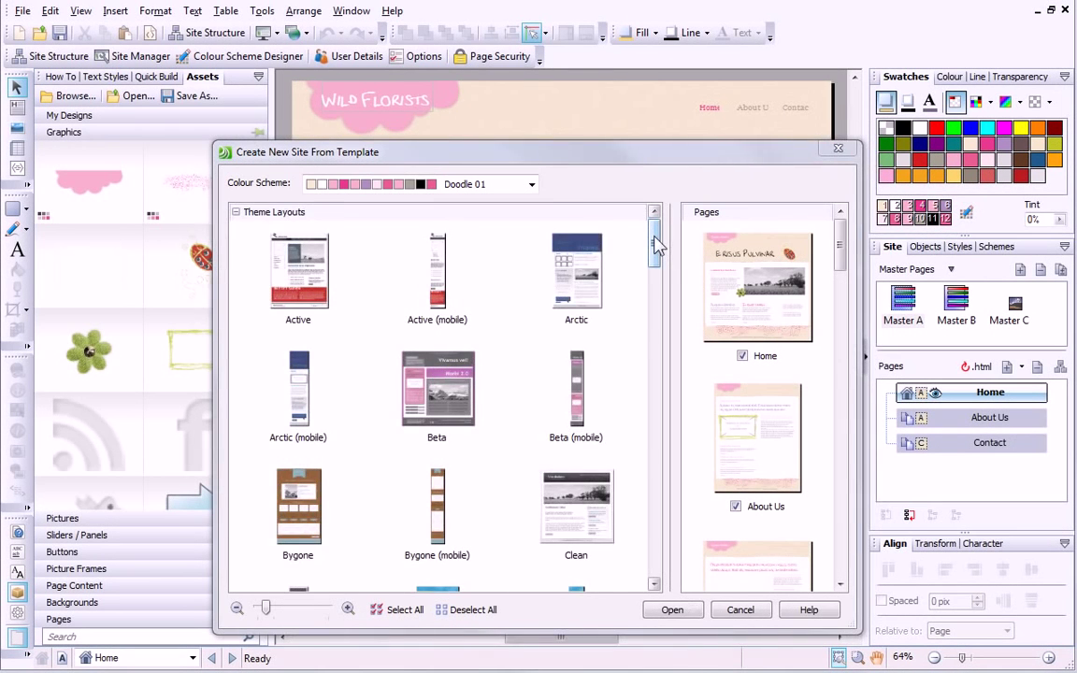
Scroll the Create New Site From Template list, then leave it for the startup wizard
mouse_move(655, 245)
left_mouse_down()
mouse_move(637, 421)
mouse_move(649, 569)
left_mouse_up()
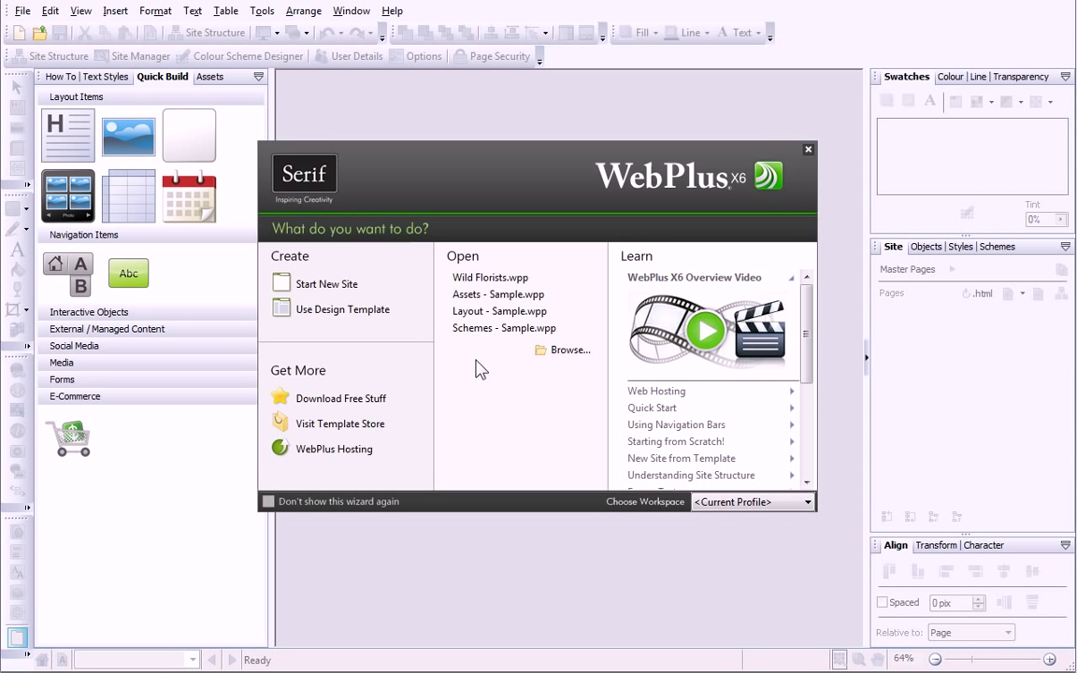
Start a blank site named 'Wild Florists' with the URL m.wildflorists.com
left_click(341, 285)
type("Wil")
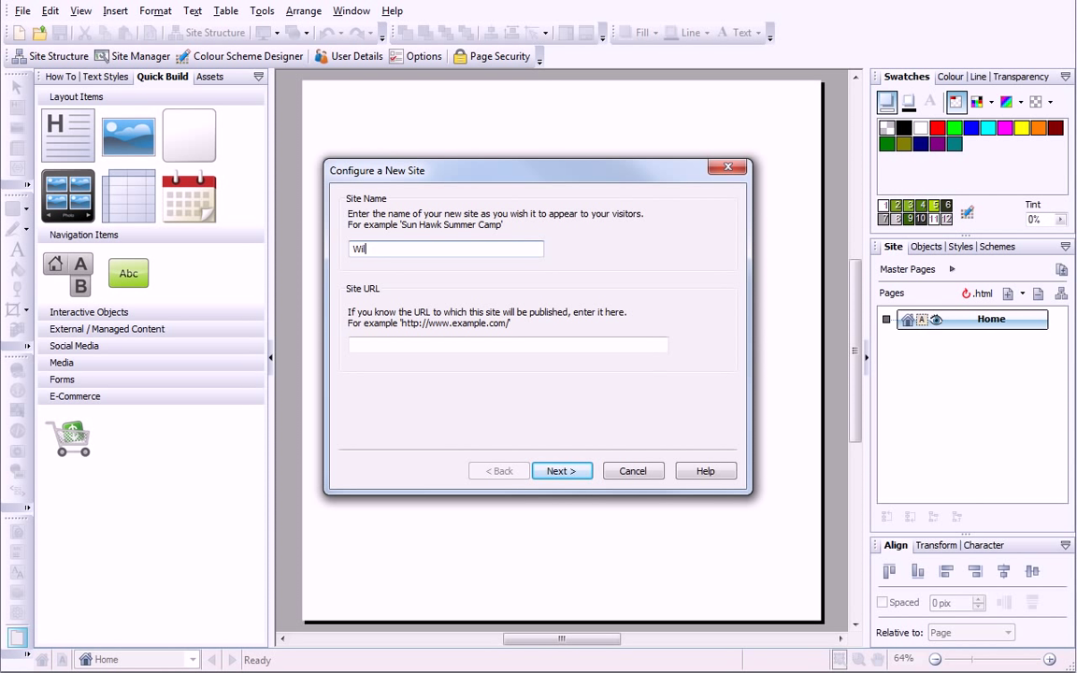
type("d Florists")
left_click(362, 343)
type("m.wildflorists")
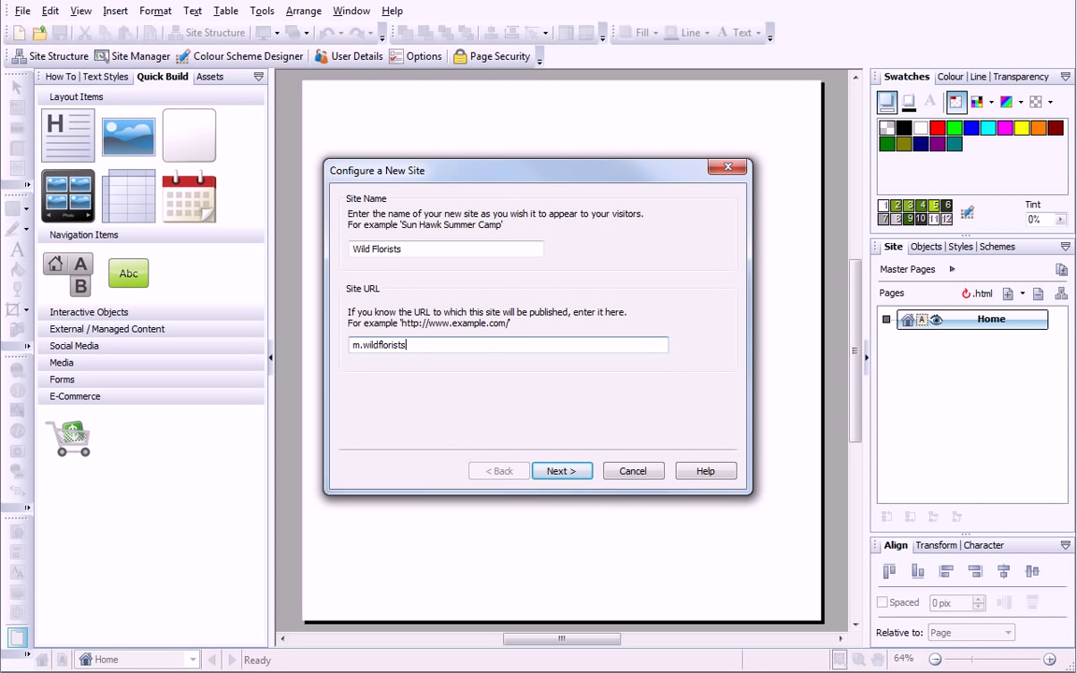
type(".com")
left_click(575, 472)
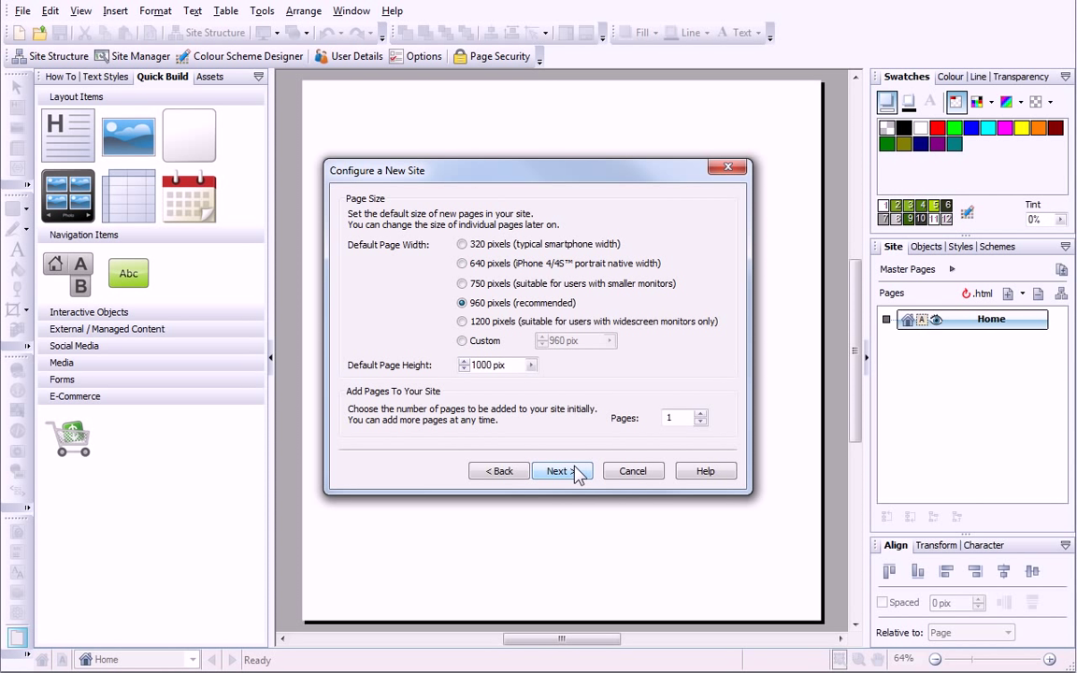
Set the pages to 640 pixels wide and 800 pix high, with 3 pages
left_click(462, 264)
left_click_drag(504, 365, 408, 365)
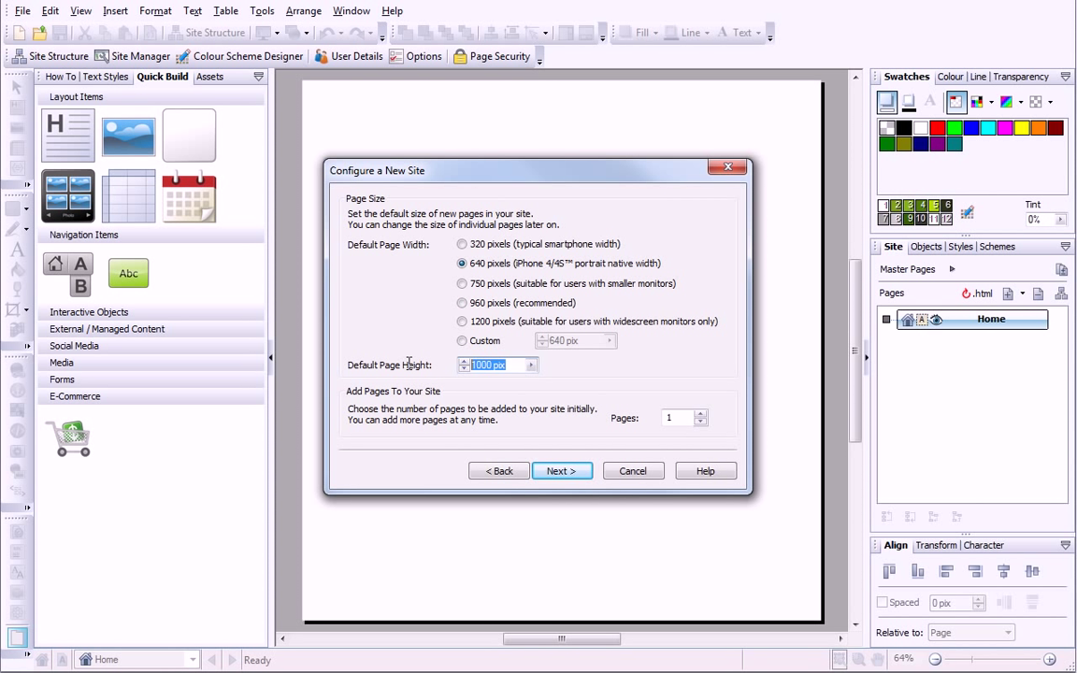
type("800")
key("Tab")
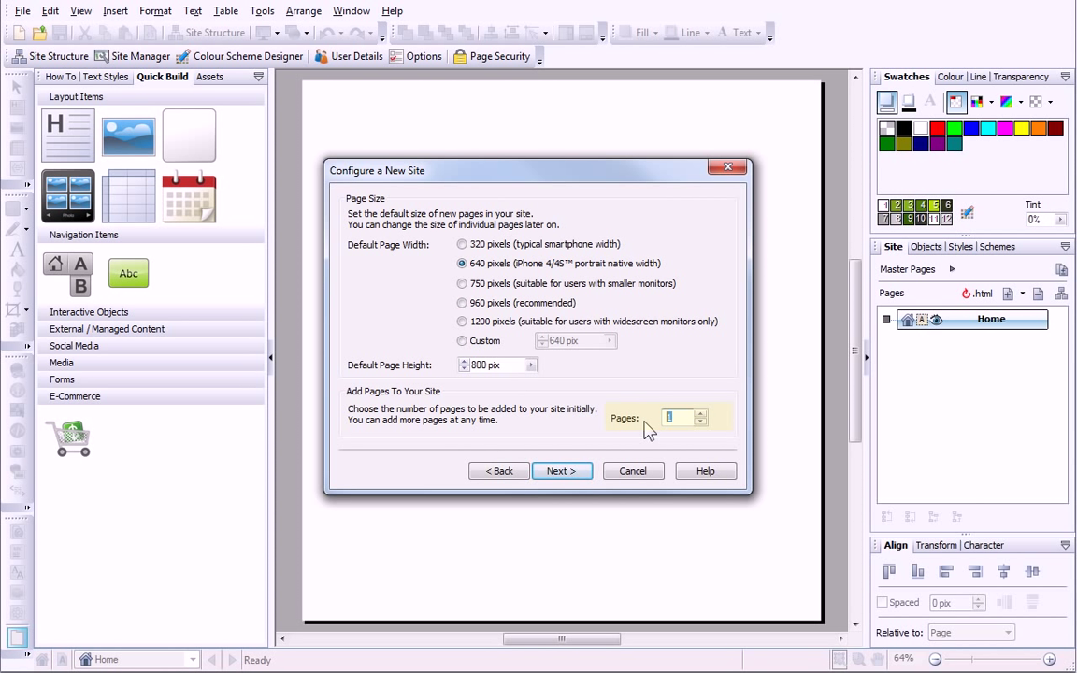
type("3")
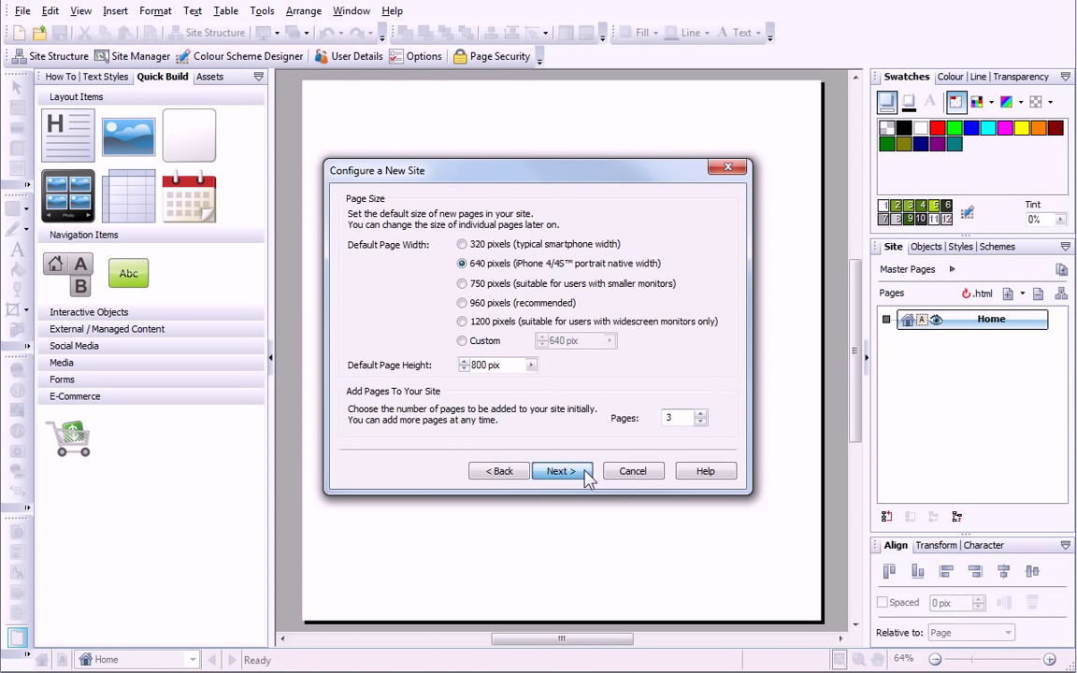
Create the three pages and apply the Fondant colour scheme
left_click(561, 471)
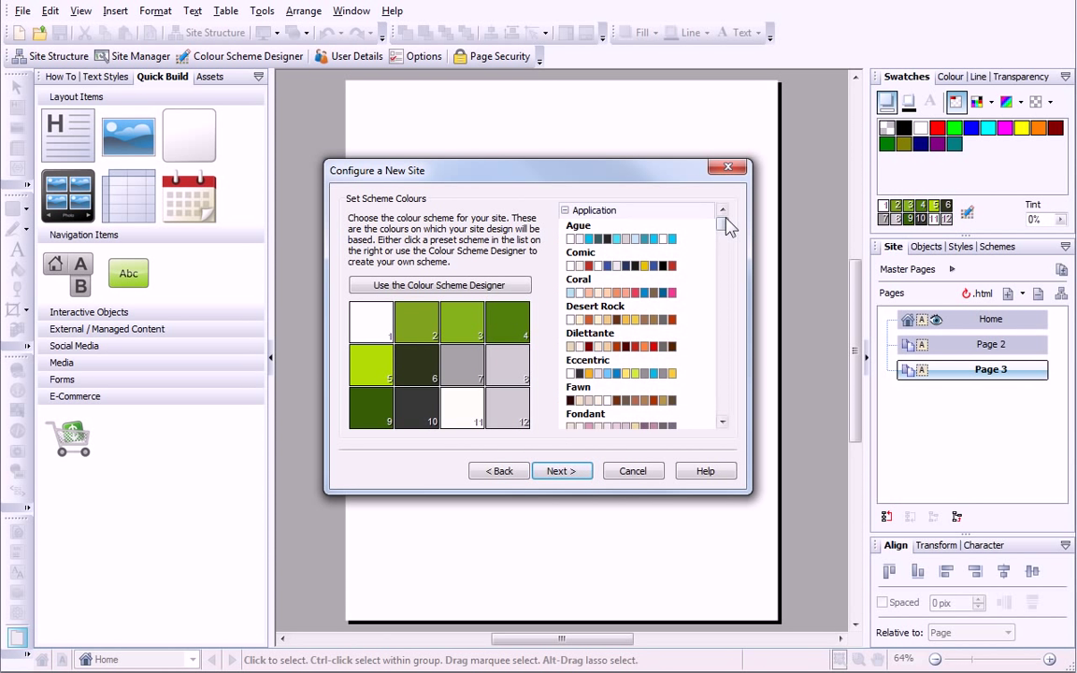
left_click_drag(721, 222, 721, 230)
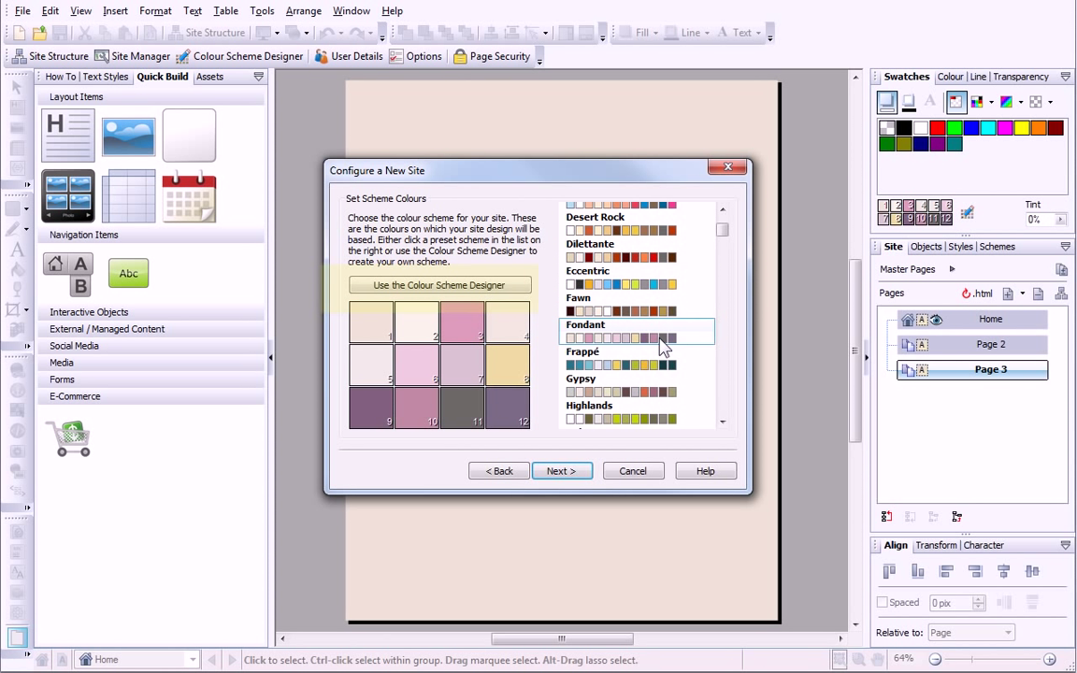
left_click(661, 339)
Insert a Graphic 1 navigation bar linking Home, Page 2 and Page 3
left_click(580, 474)
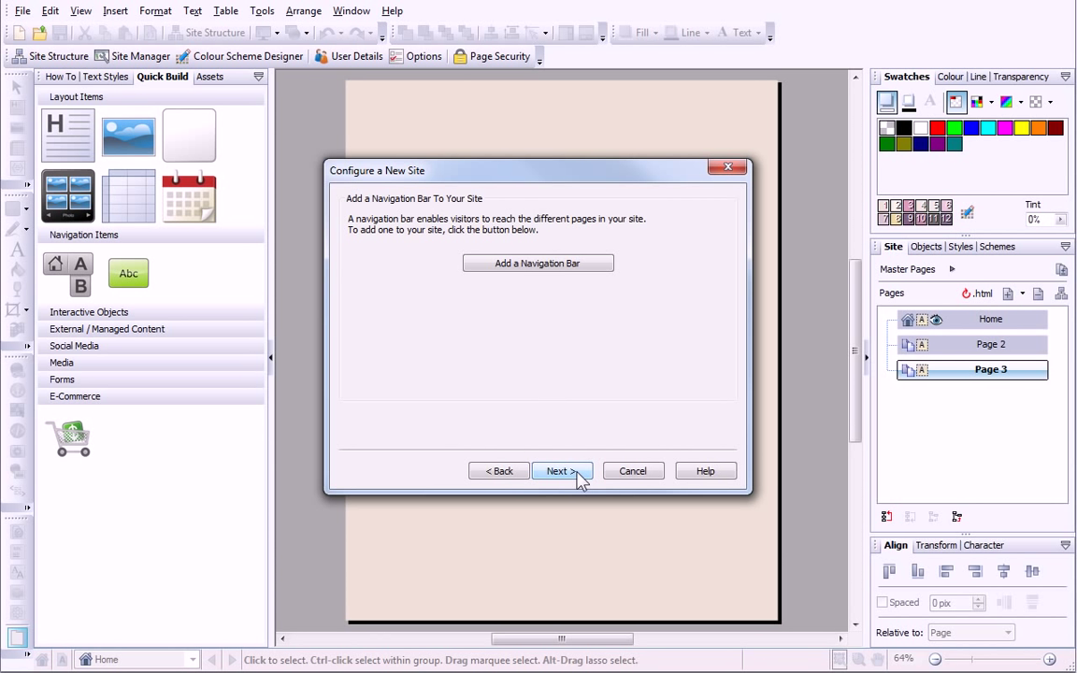
left_click(535, 265)
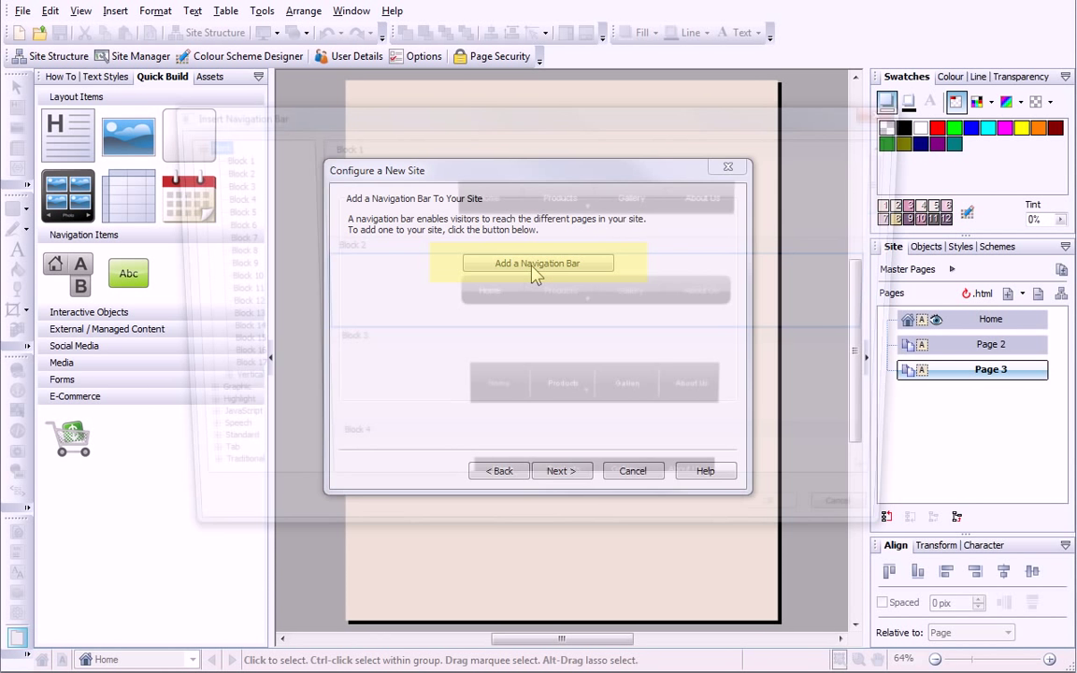
left_click(206, 398)
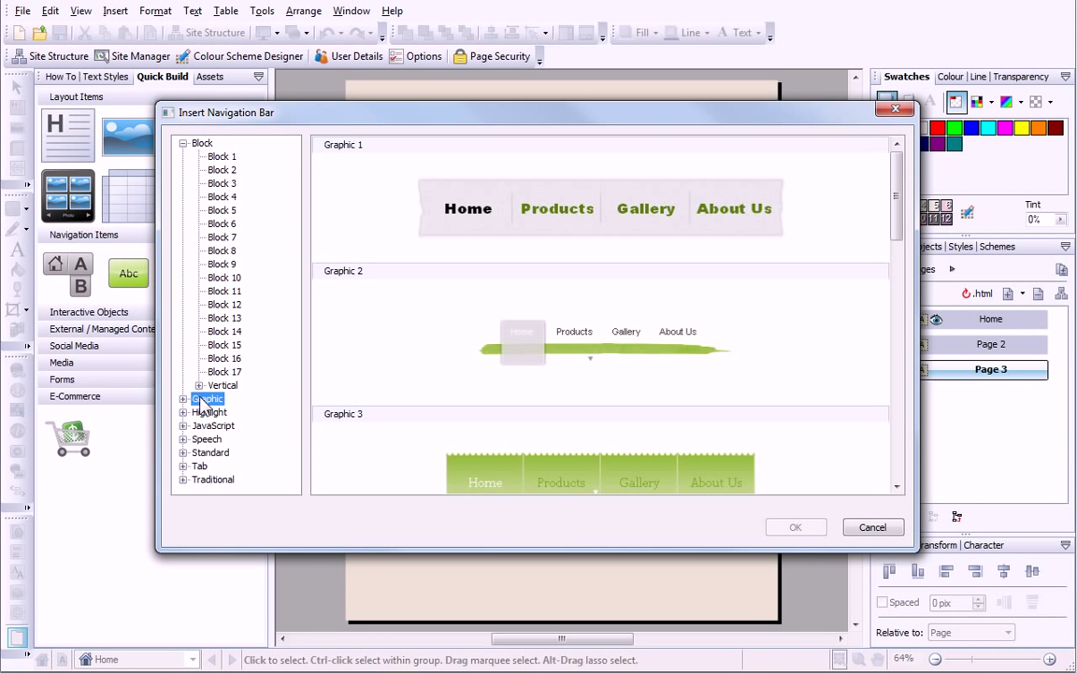
double_click(571, 211)
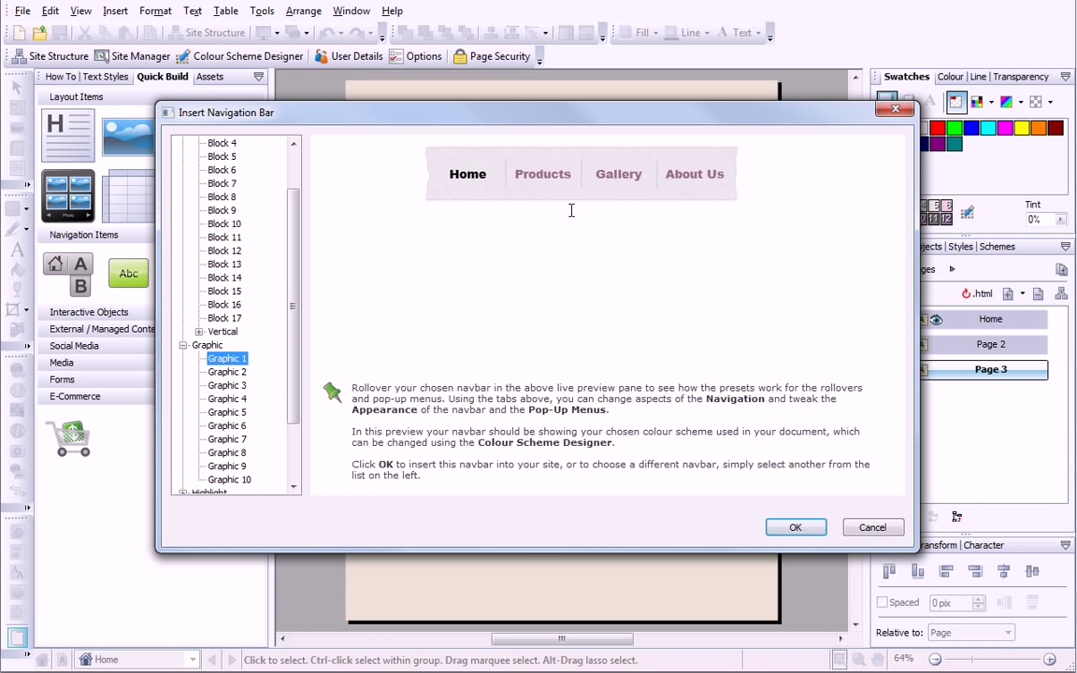
left_click(796, 527)
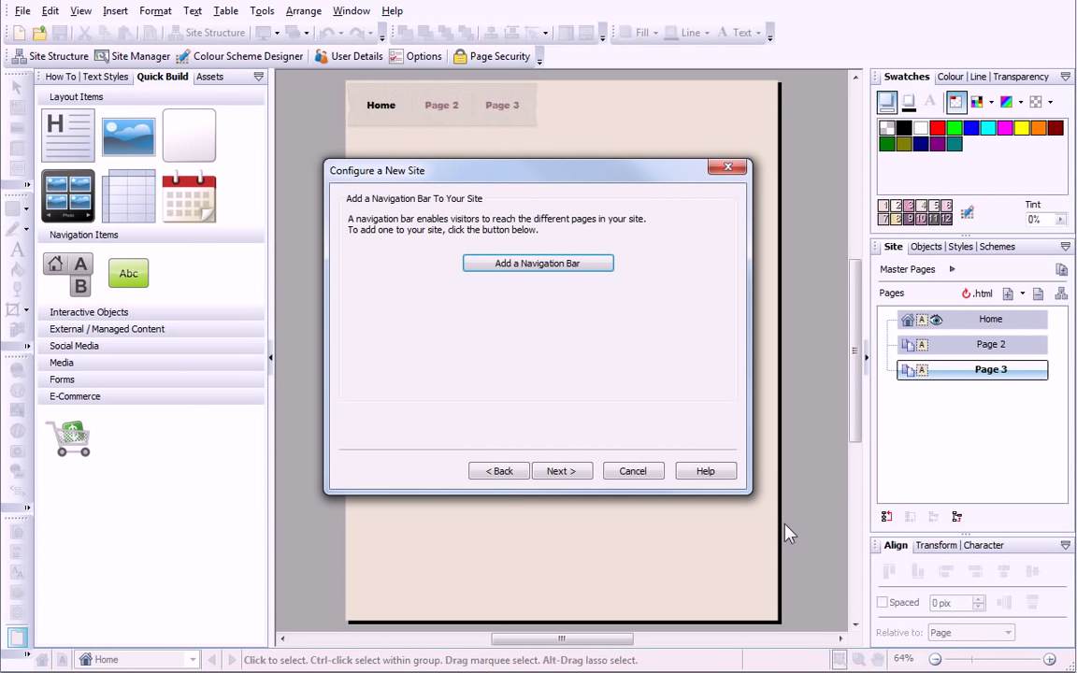
Browse the asset packs to the Doodle - Mobile theme layout
left_click(582, 474)
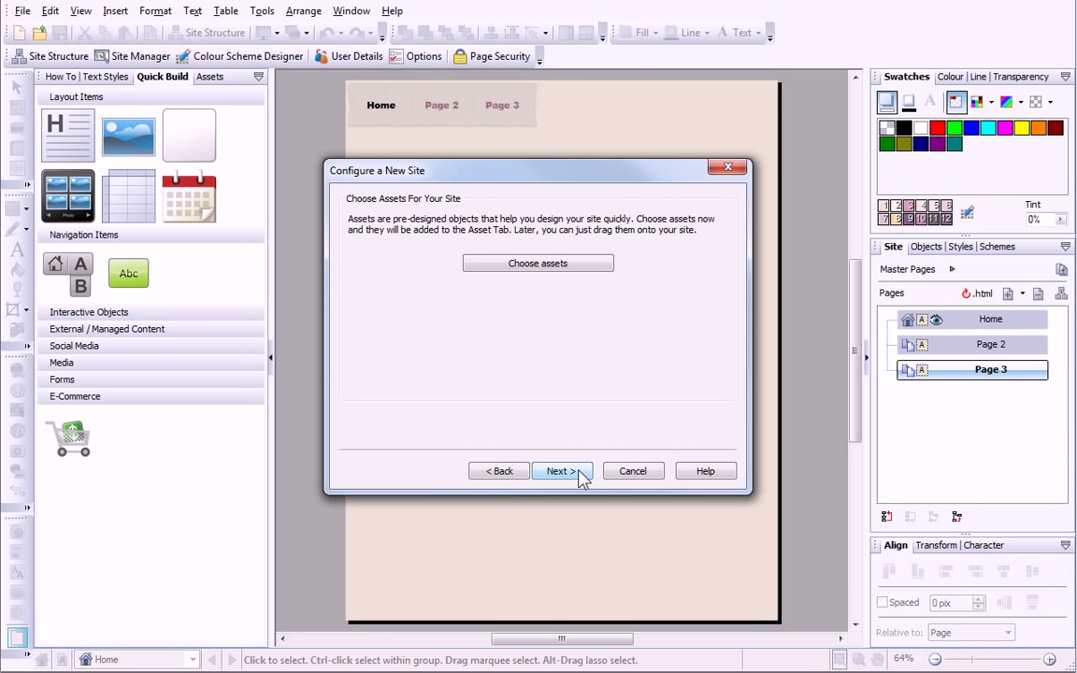
left_click(550, 264)
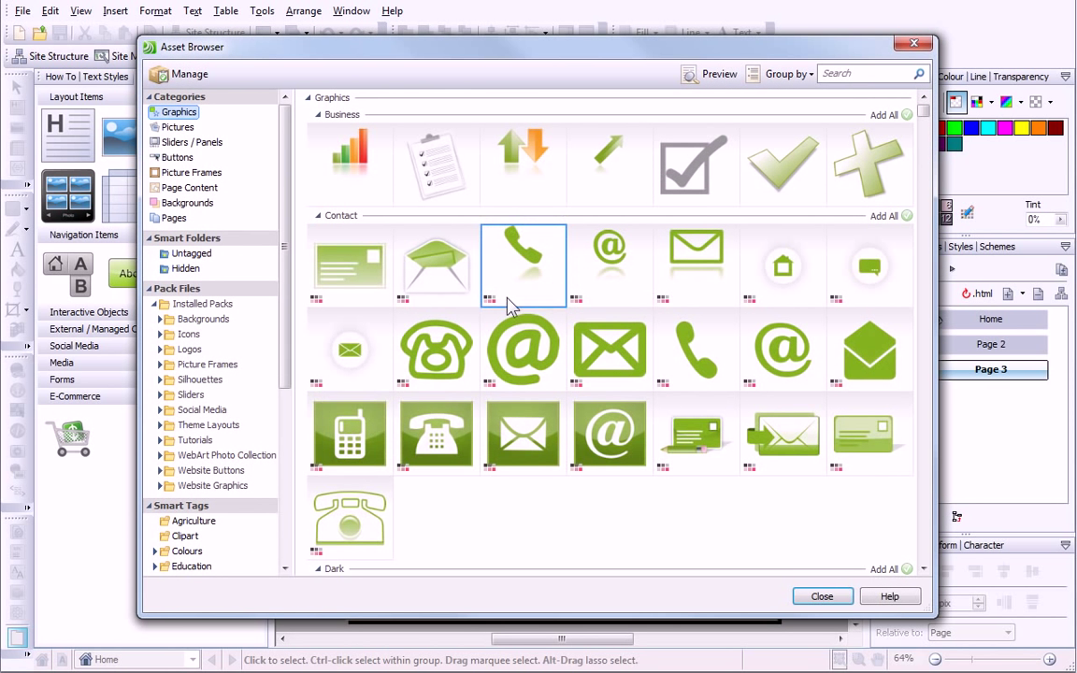
left_click(156, 426)
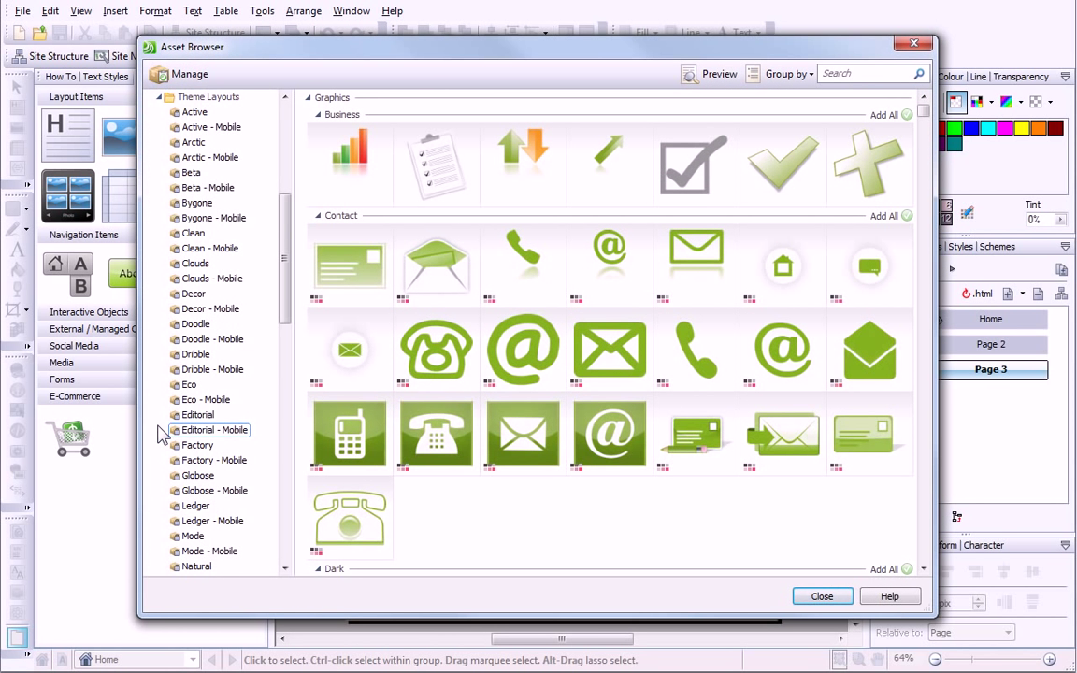
left_click(224, 342)
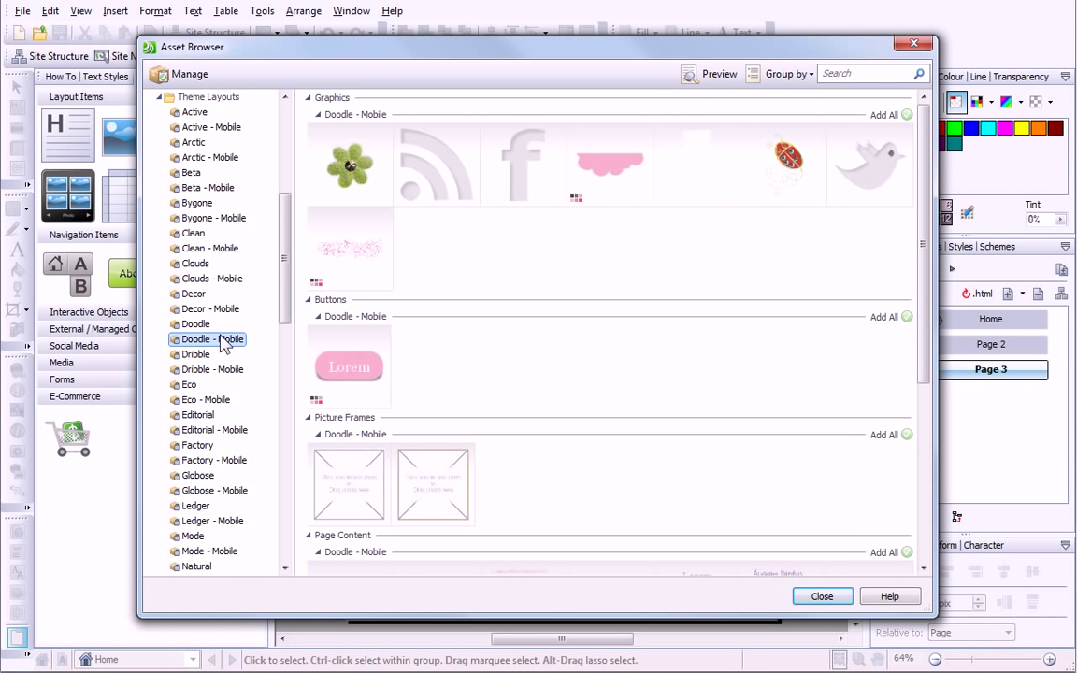
Add all Doodle - Mobile graphics, buttons, frames, page content, backgrounds and pages
left_click(904, 114)
left_click(903, 317)
left_click(904, 435)
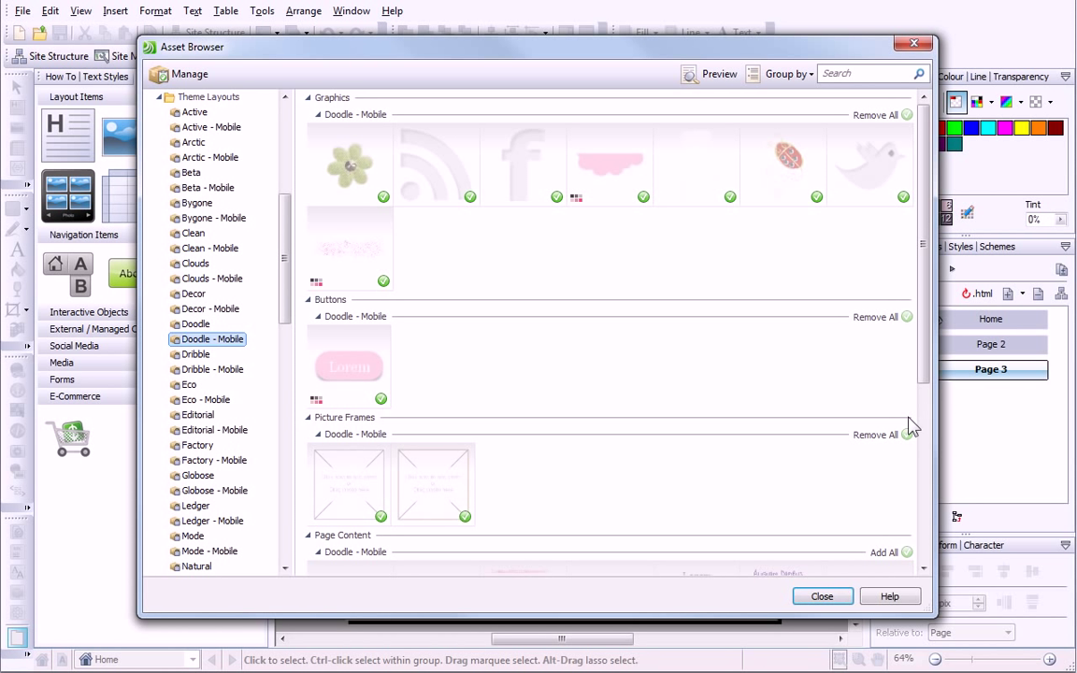
scroll(923, 371, "down", 5)
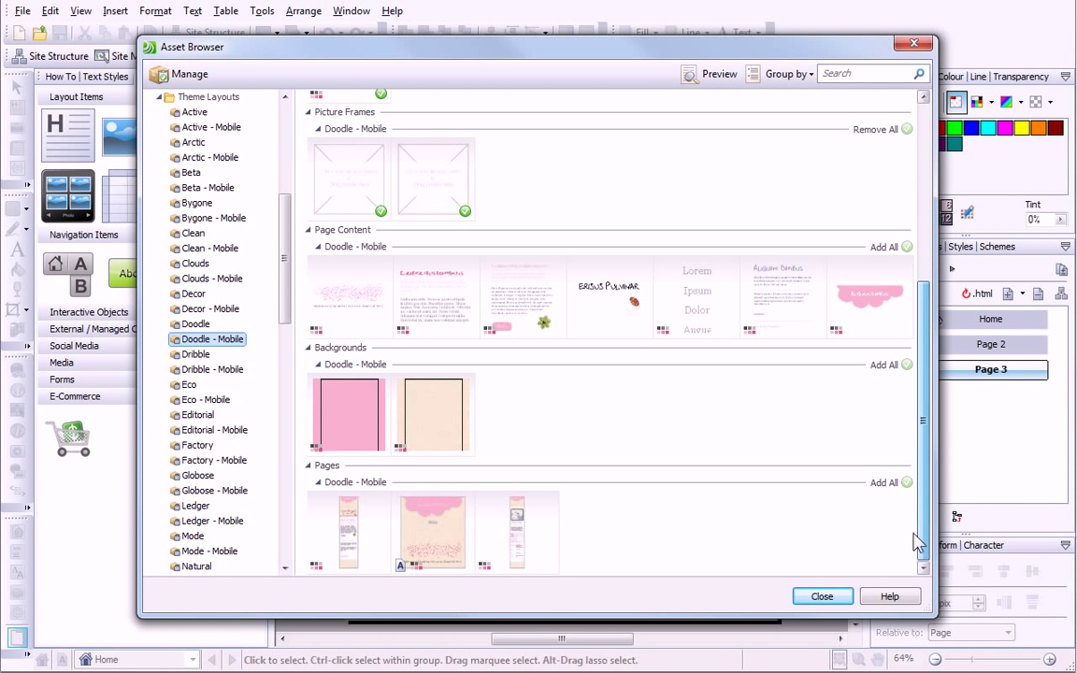
left_click(905, 247)
left_click(905, 365)
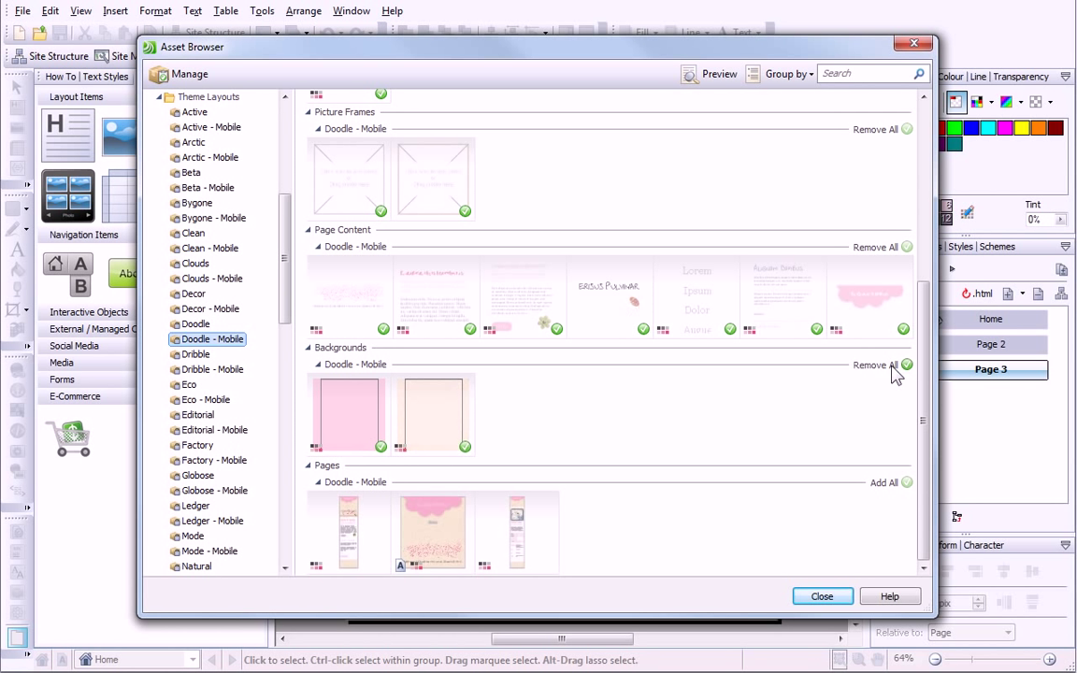
left_click(904, 482)
left_click(829, 598)
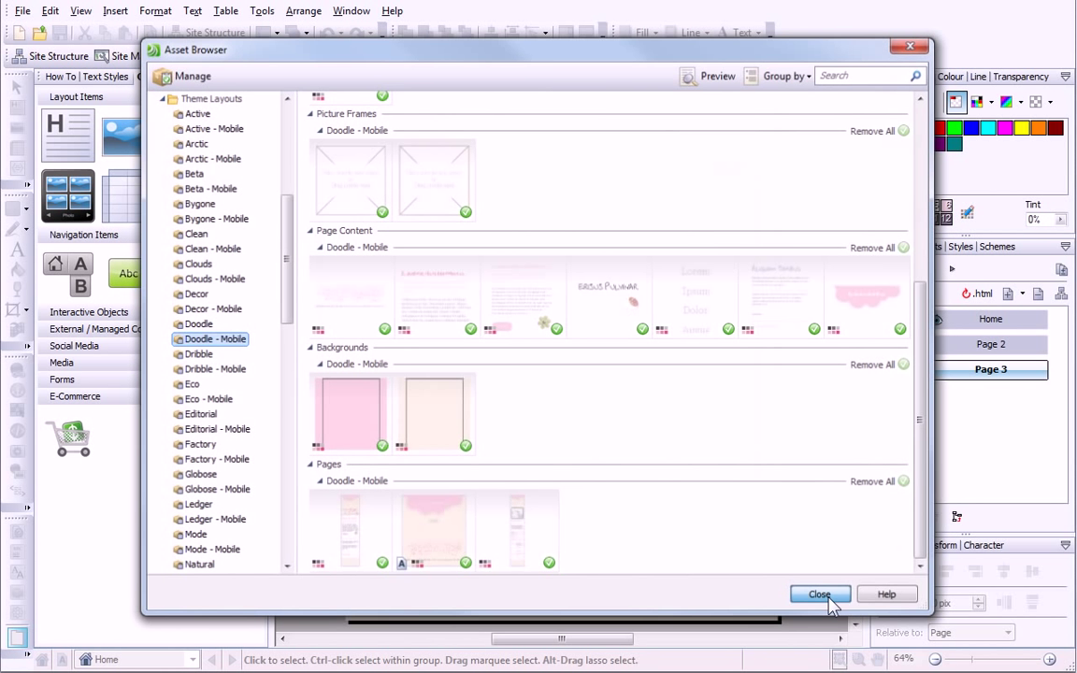
left_click(572, 473)
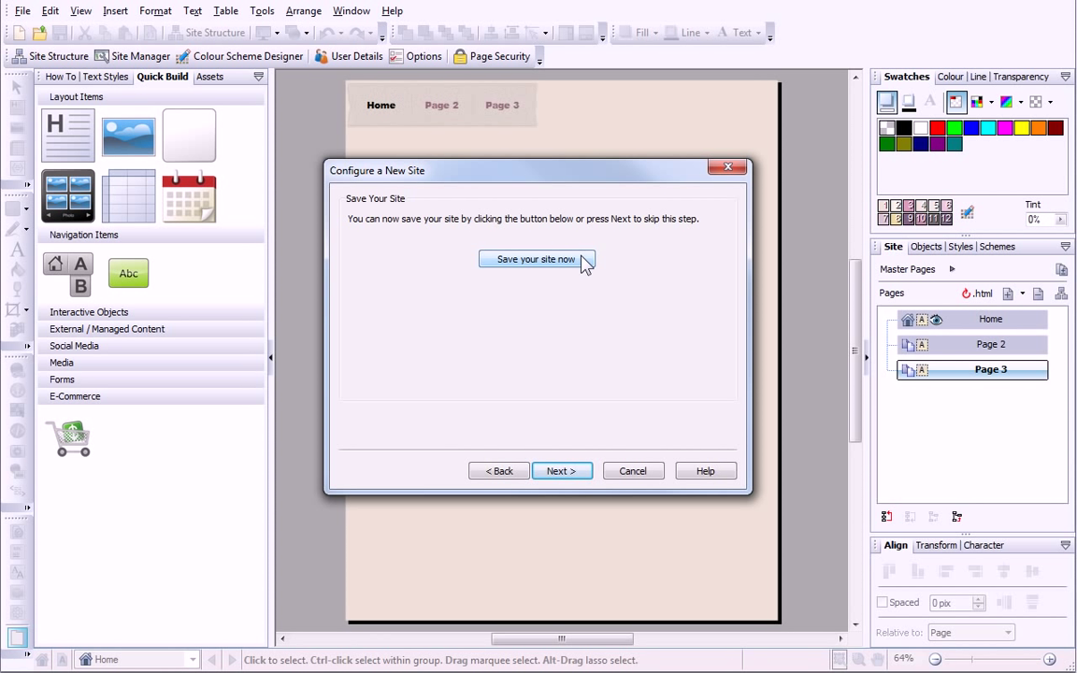
Skip the Save Your Site step and finish the Configure a New Site wizard
left_click(588, 473)
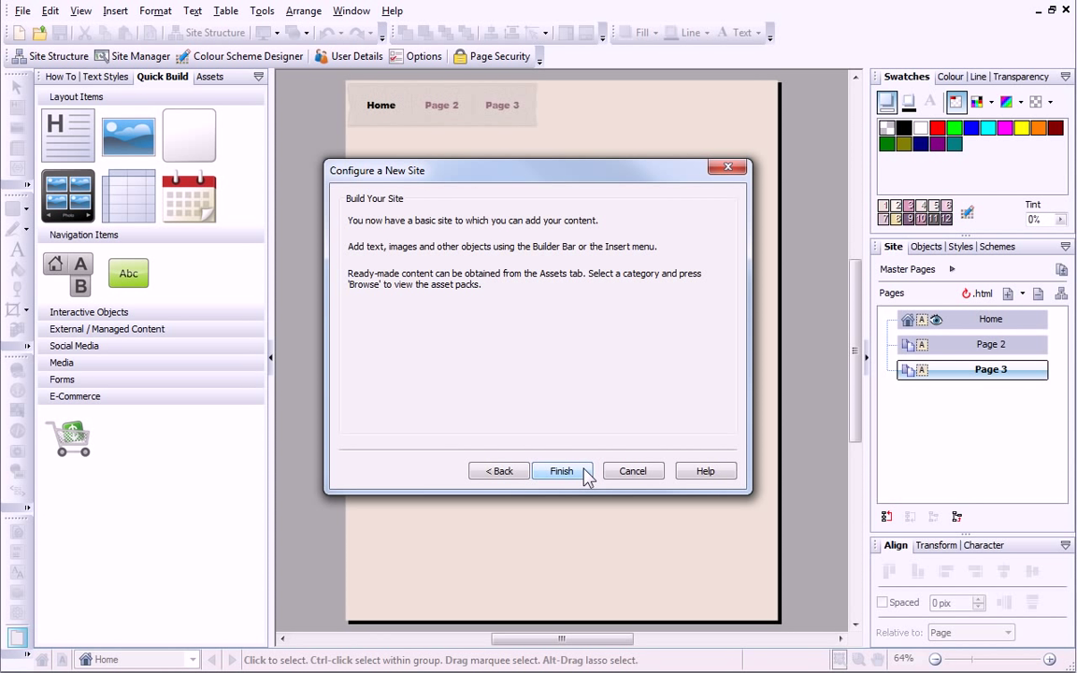
left_click(562, 471)
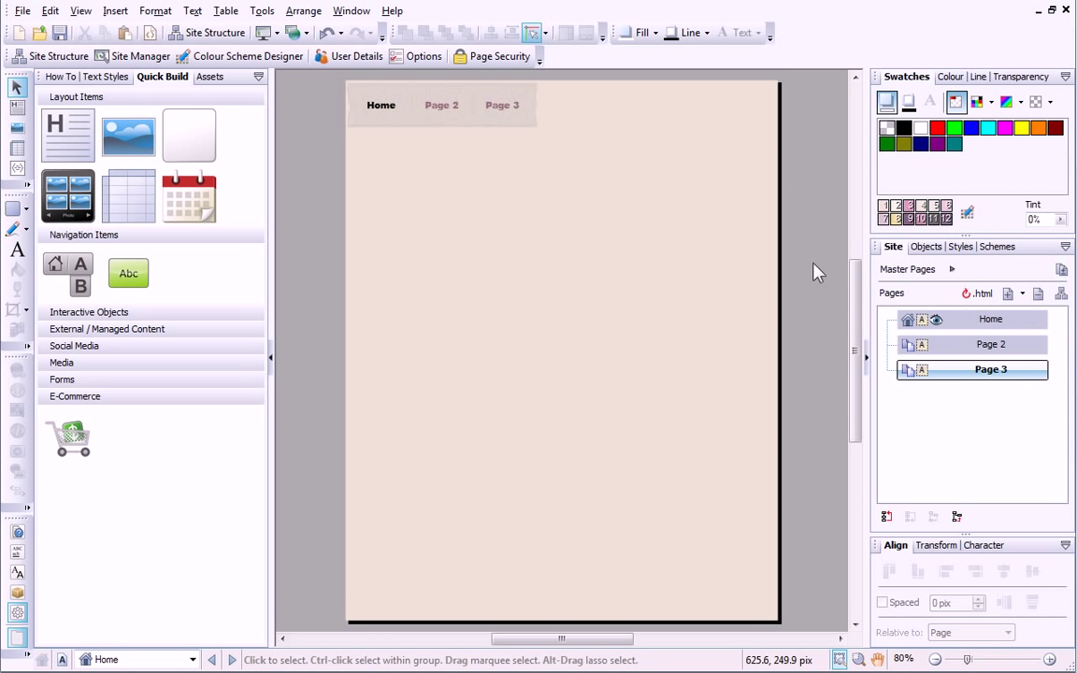
Rename Page 2 to Services, with page title Services and file name services
right_click(987, 350)
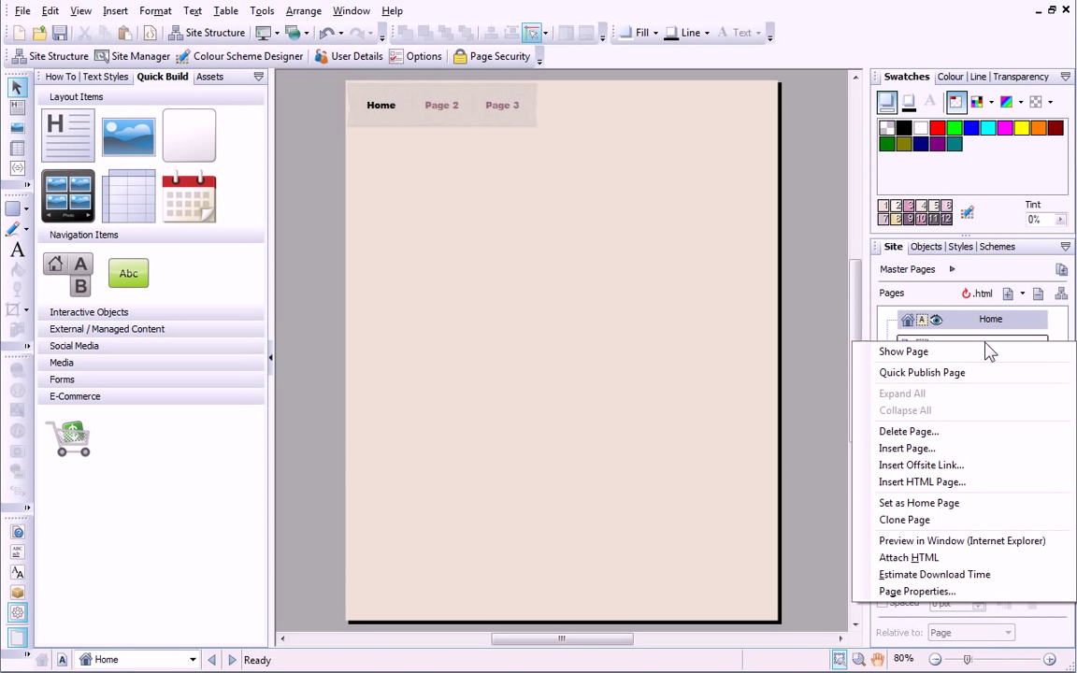
left_click(909, 590)
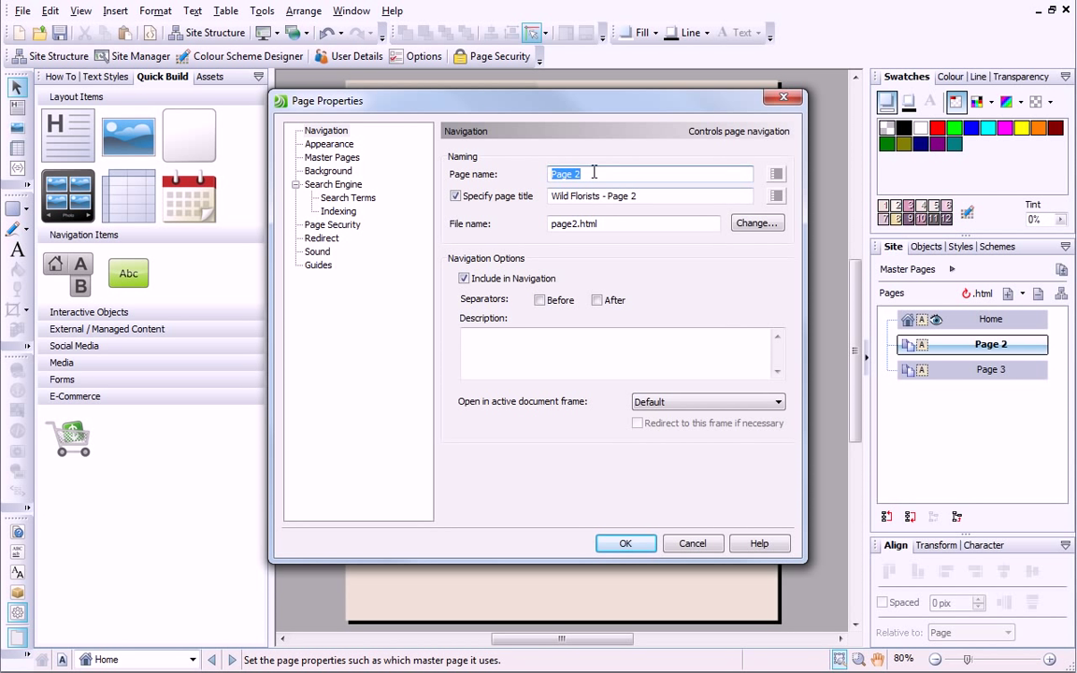
type("Services")
left_click_drag(638, 196, 609, 198)
type("Services")
key("Tab")
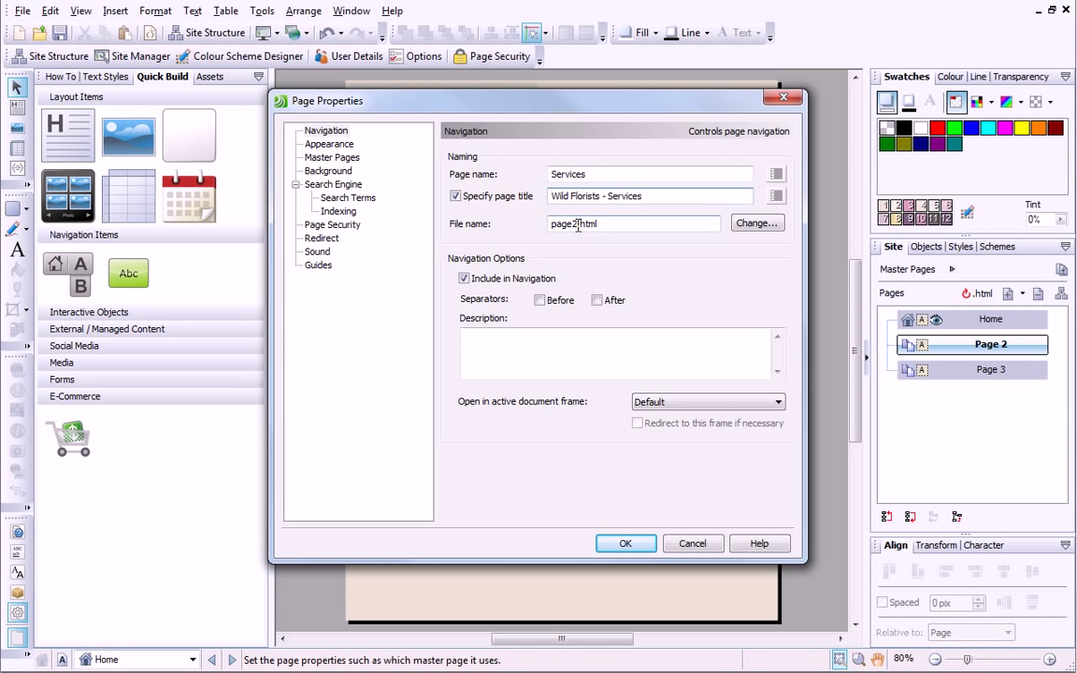
type("services")
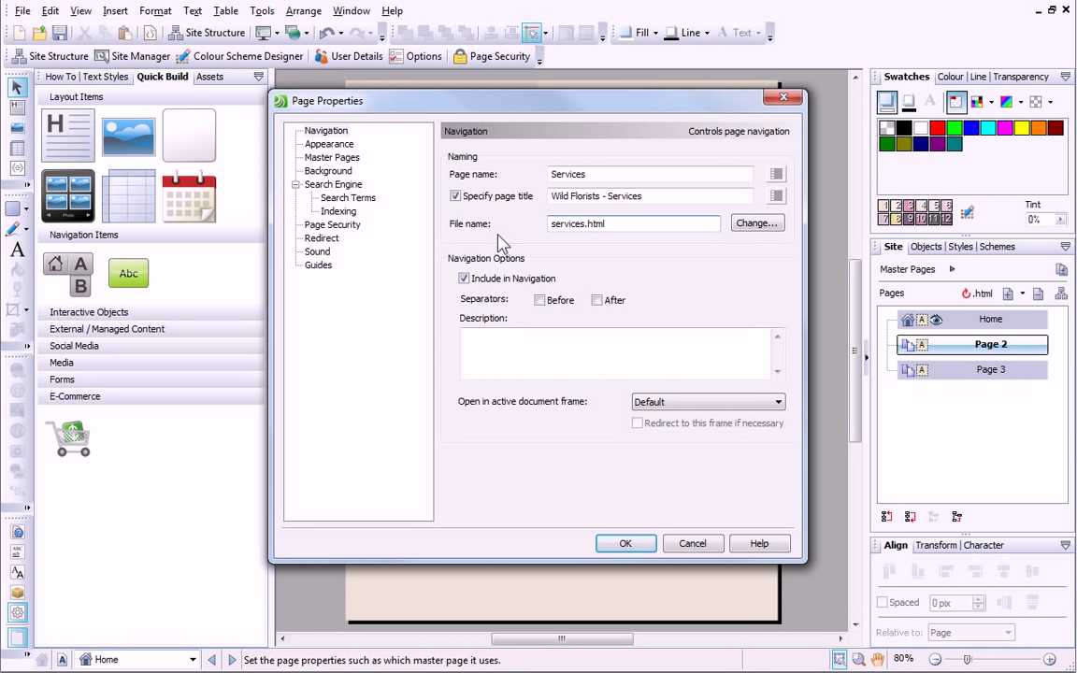
left_click(644, 545)
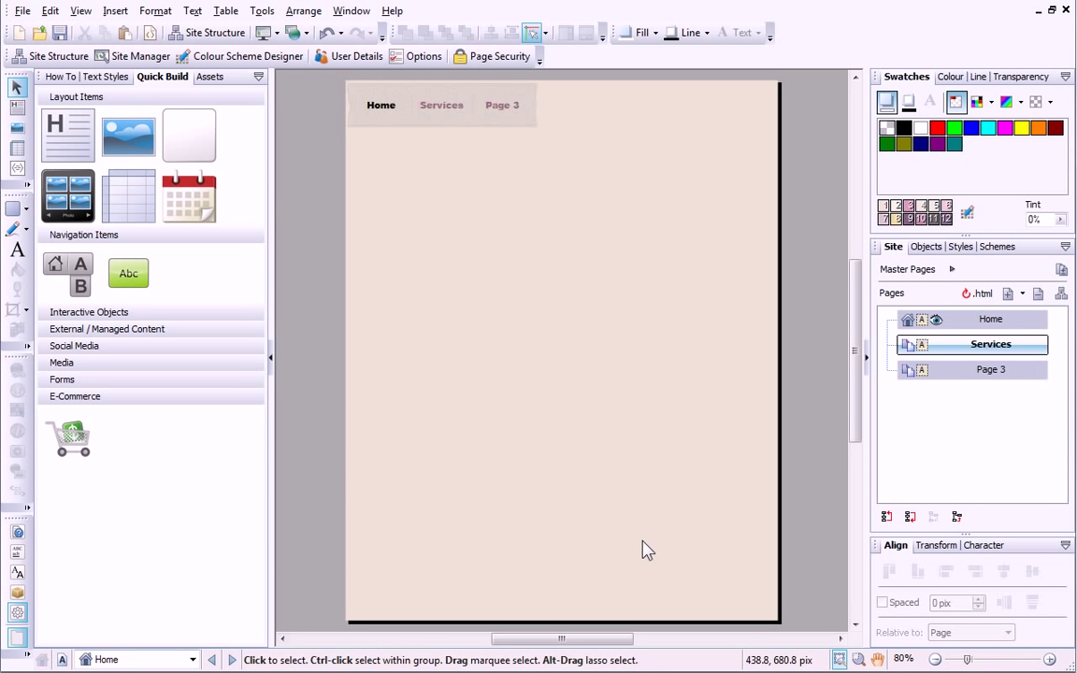
Rename Page 3 to Contact, with page title Contact and file name contact
left_click(966, 372)
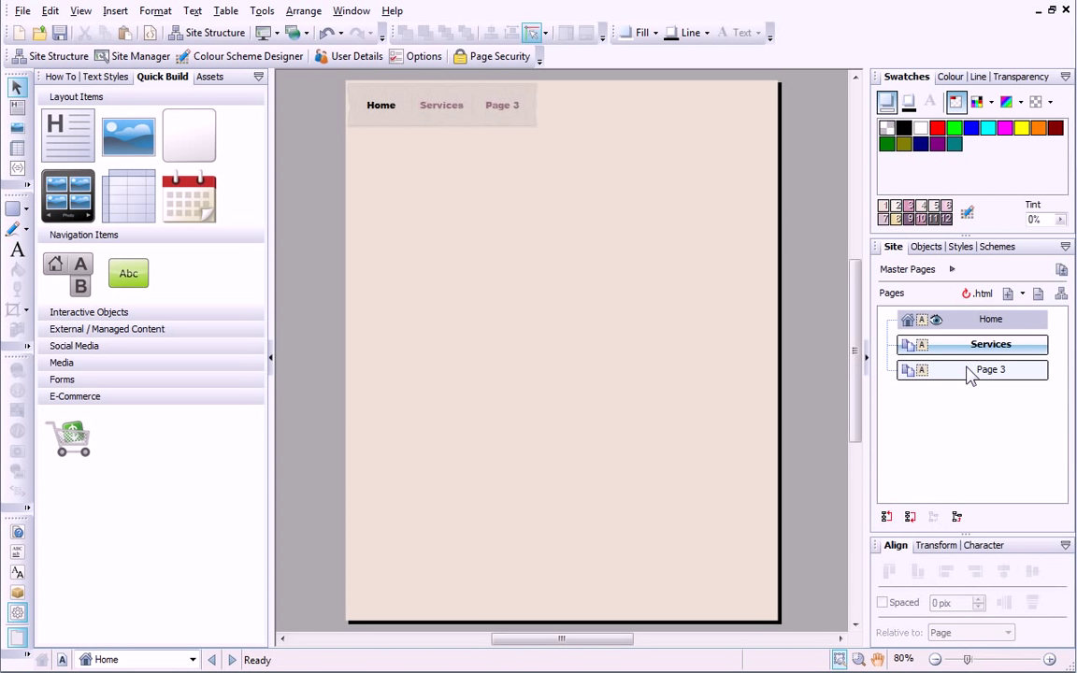
right_click(967, 372)
left_click(934, 616)
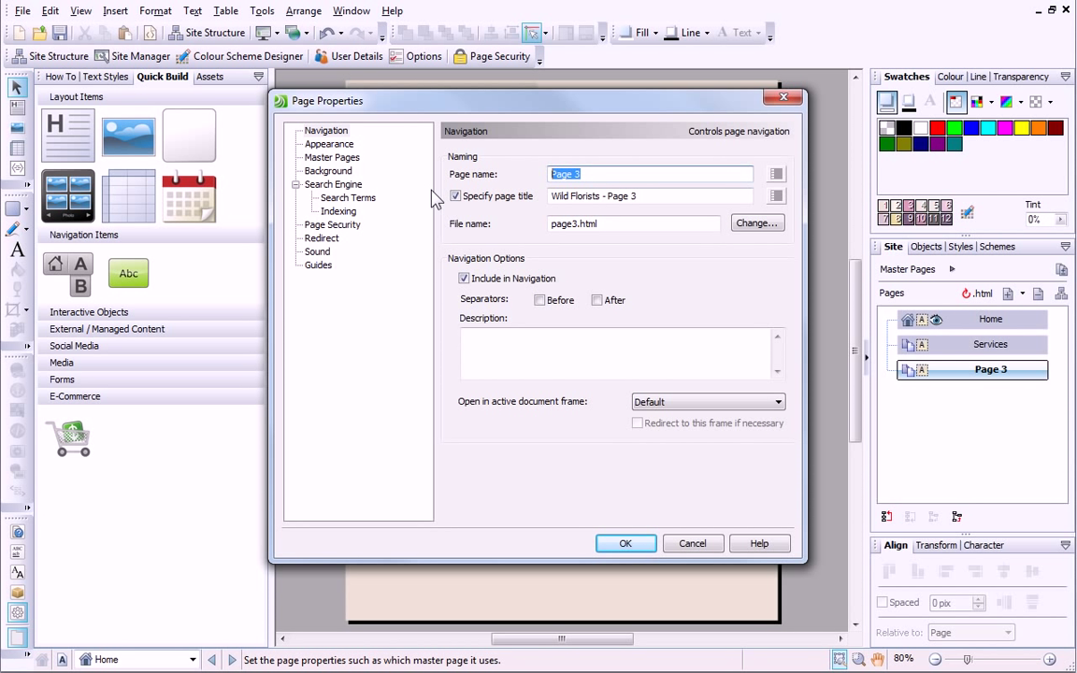
type("Contact")
left_click_drag(638, 196, 610, 196)
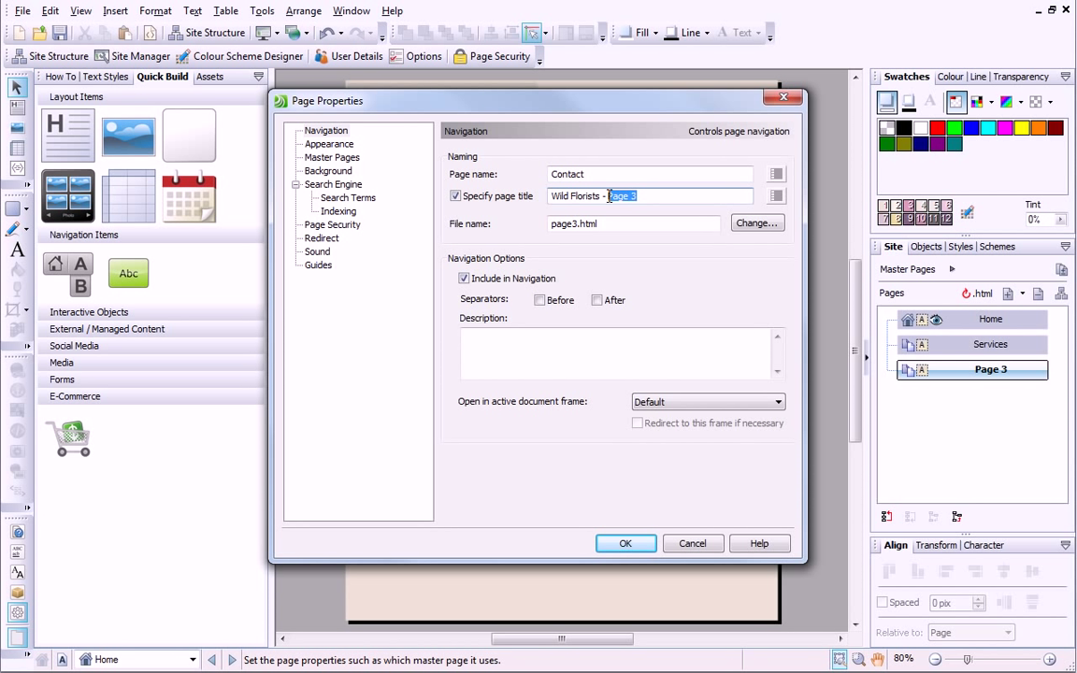
type("Contact")
left_click_drag(579, 224, 525, 245)
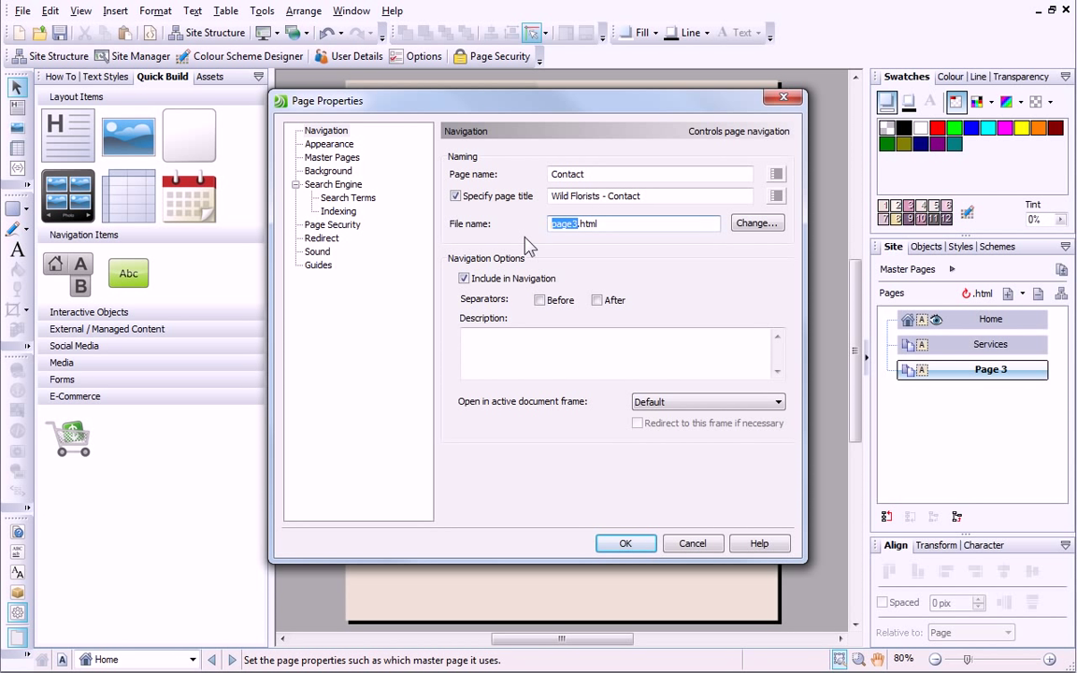
type("contact")
left_click(626, 544)
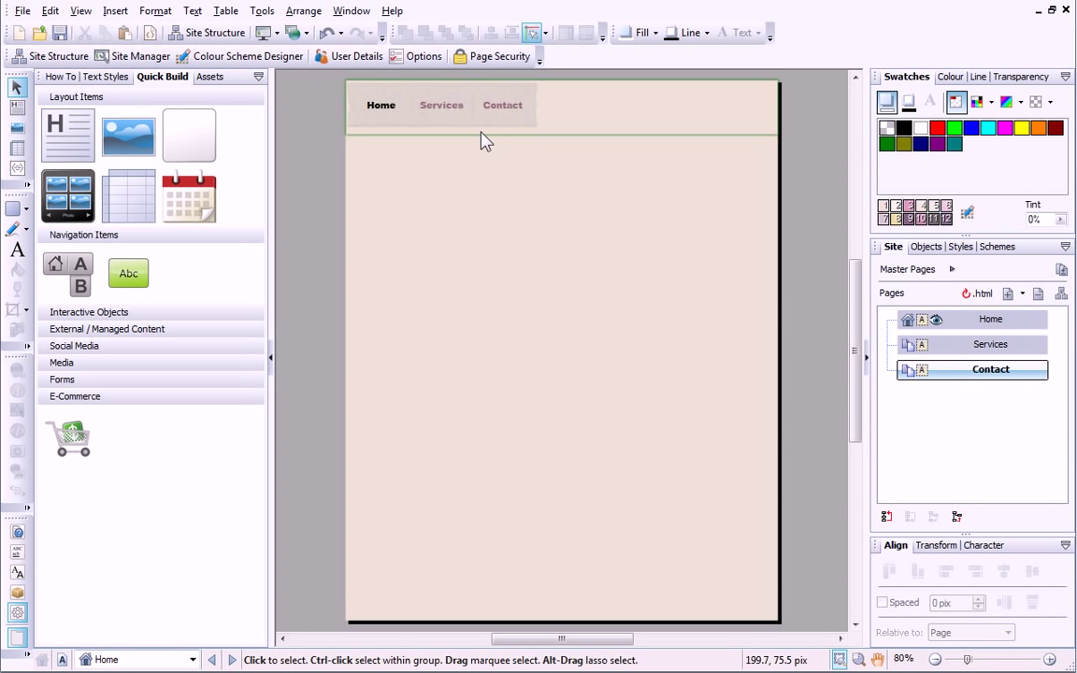
Select the header and switch to editing it on master page Master A
left_click(480, 132)
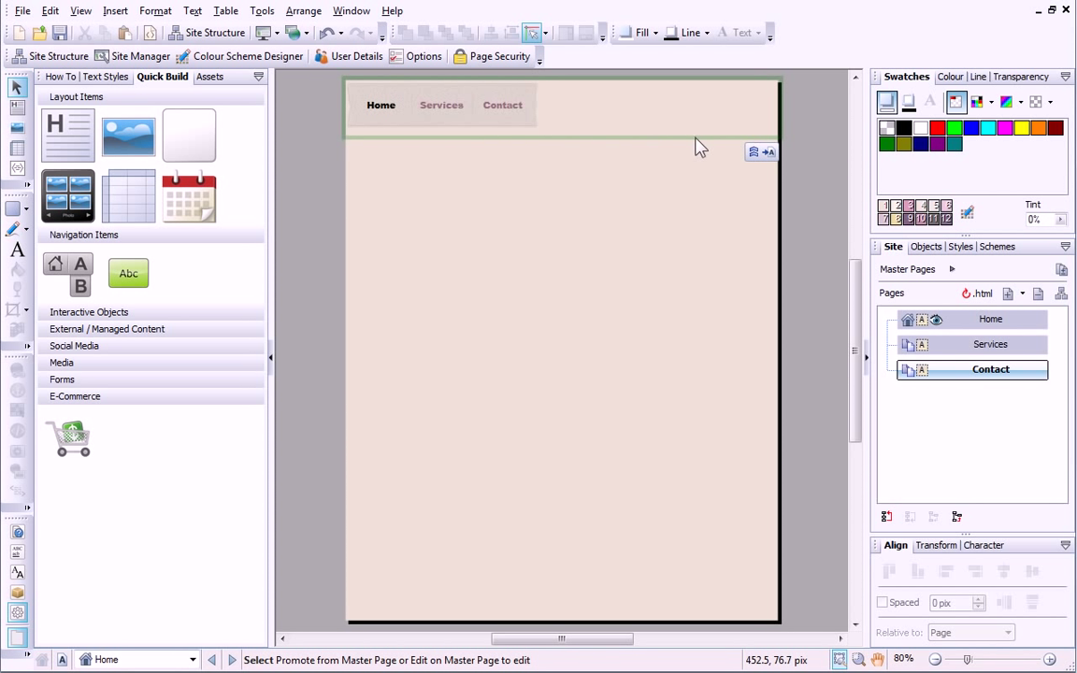
left_click(768, 154)
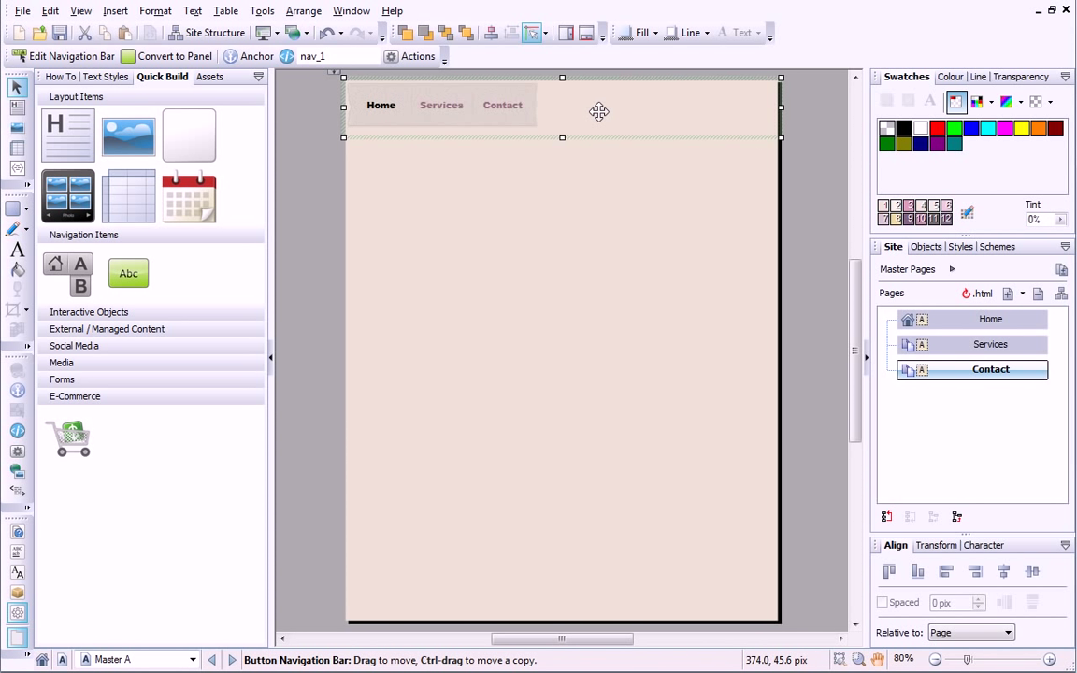
Set the navigation bar's horizontal alignment to Right in its Appearance settings
left_click(72, 56)
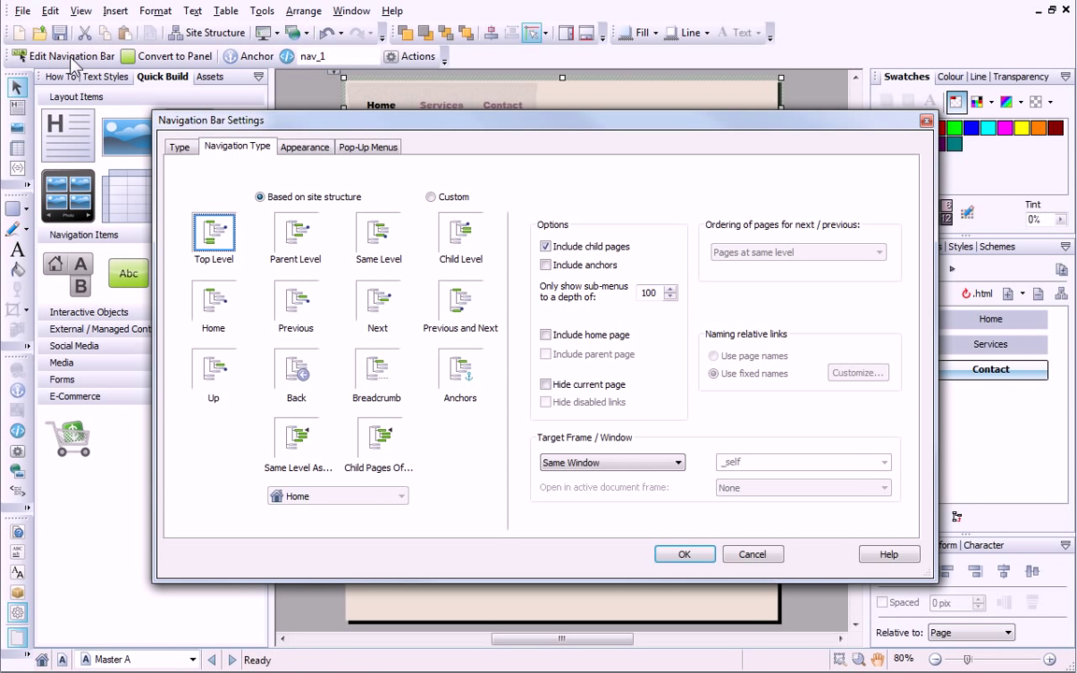
left_click(297, 147)
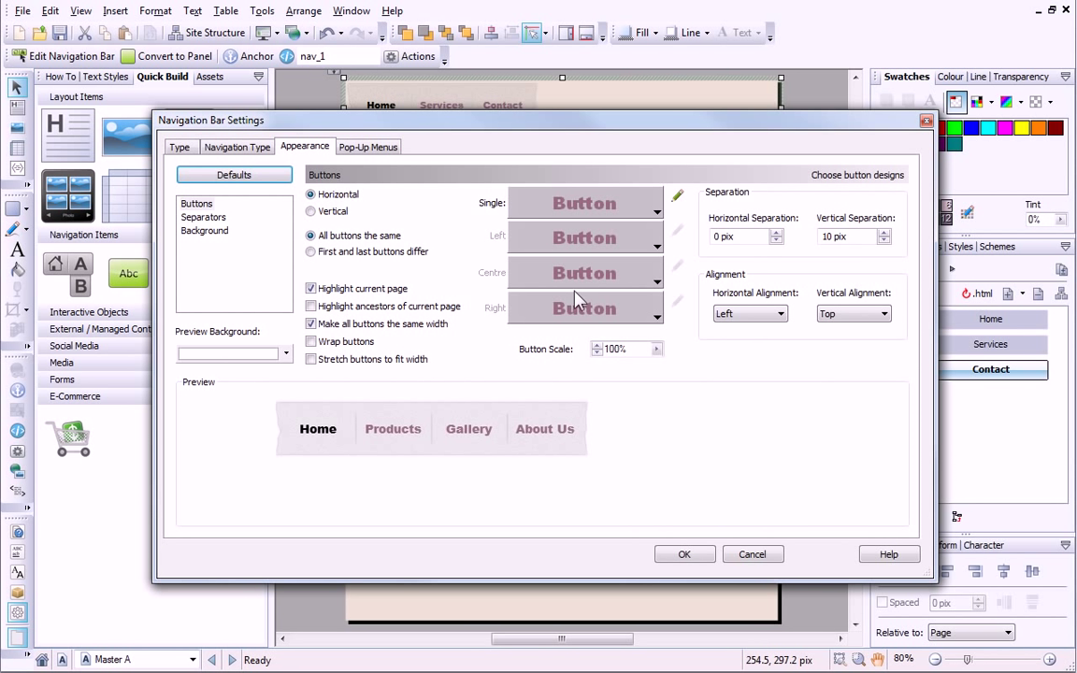
left_click(747, 314)
left_click(743, 333)
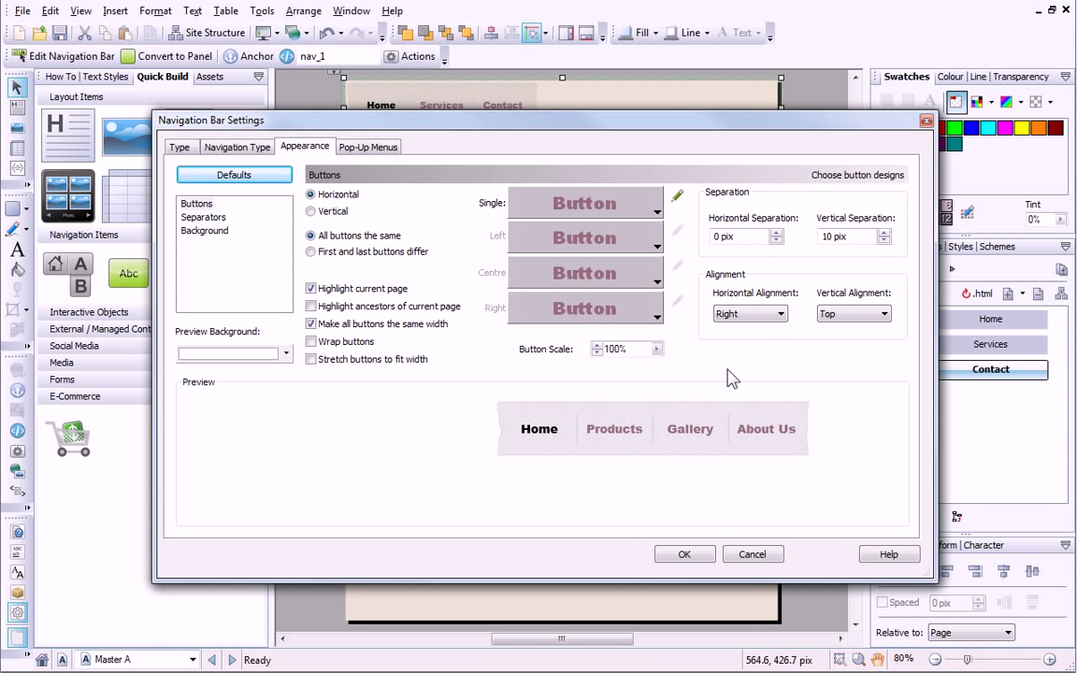
left_click(684, 554)
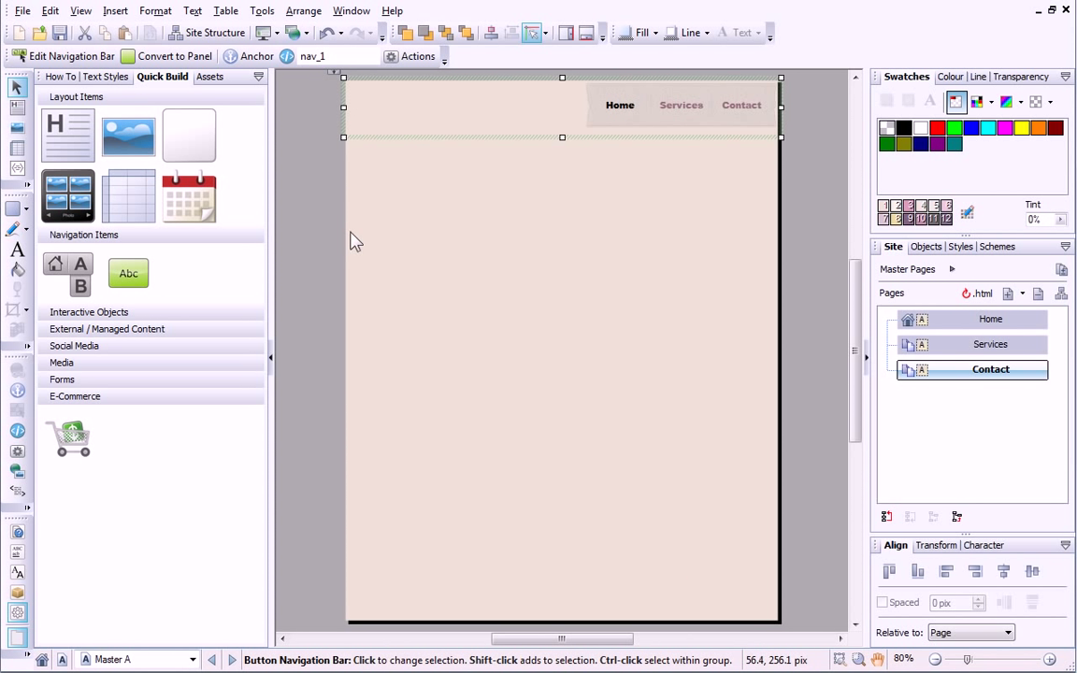
Place the pink cloud Page Content graphic at the master page's top-left corner
left_click(206, 78)
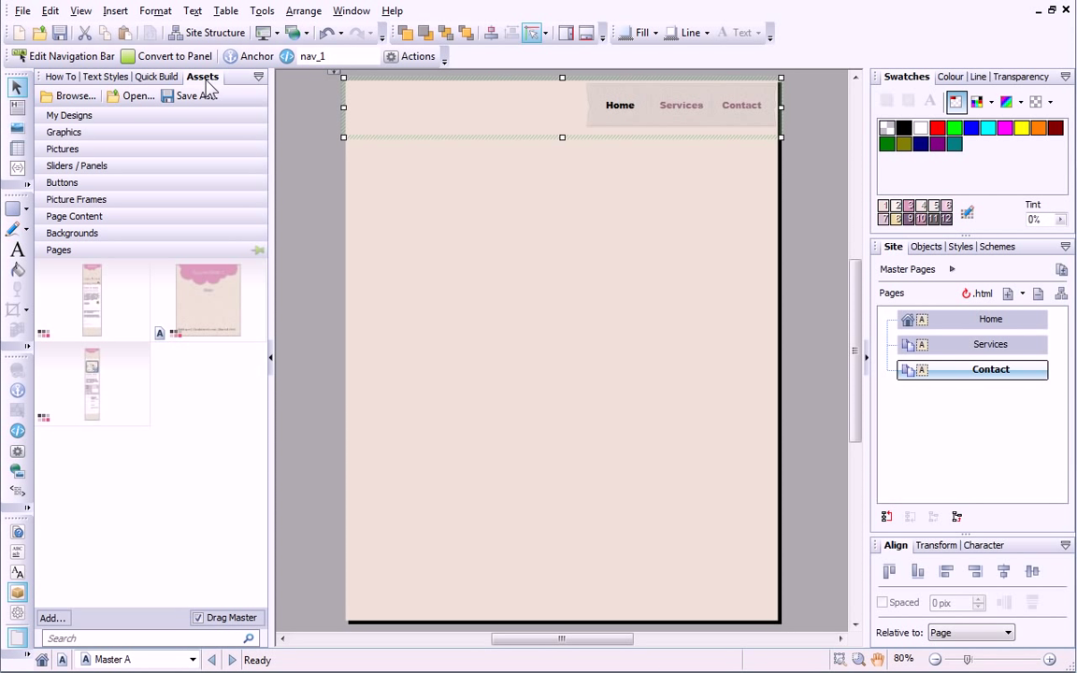
left_click(160, 220)
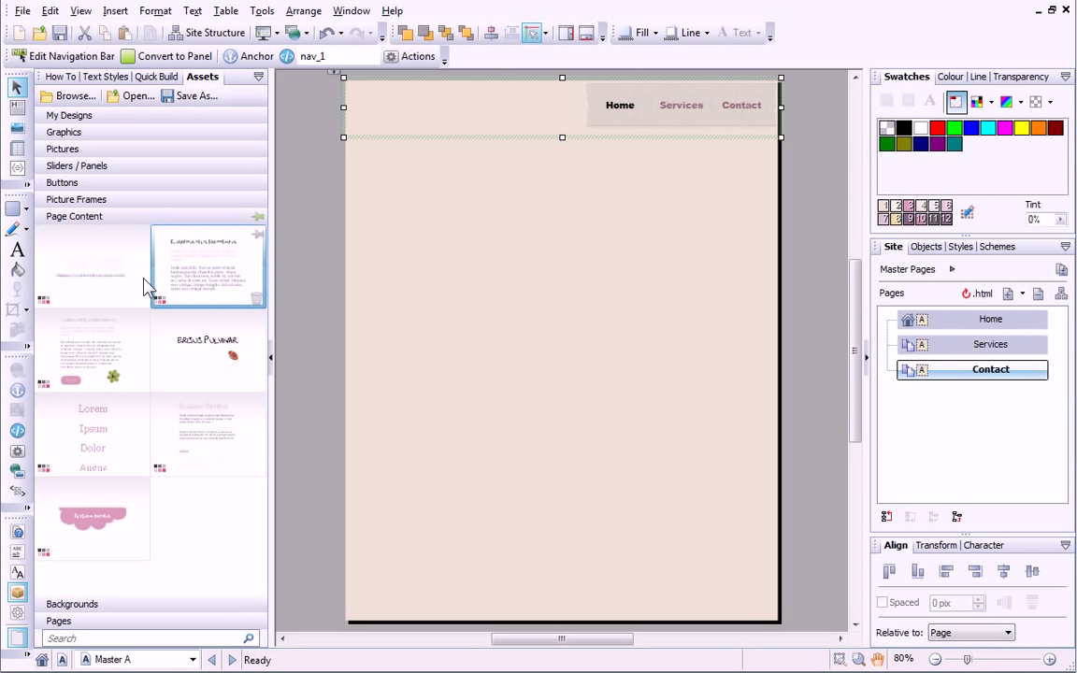
left_click_drag(98, 491, 459, 113)
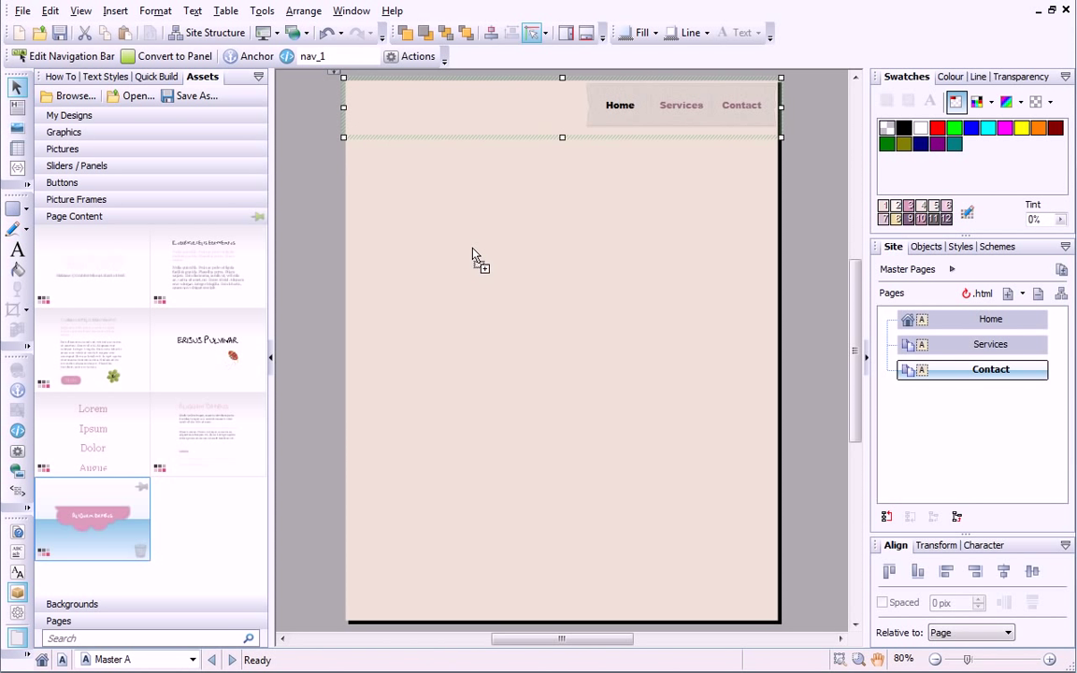
left_click(442, 176)
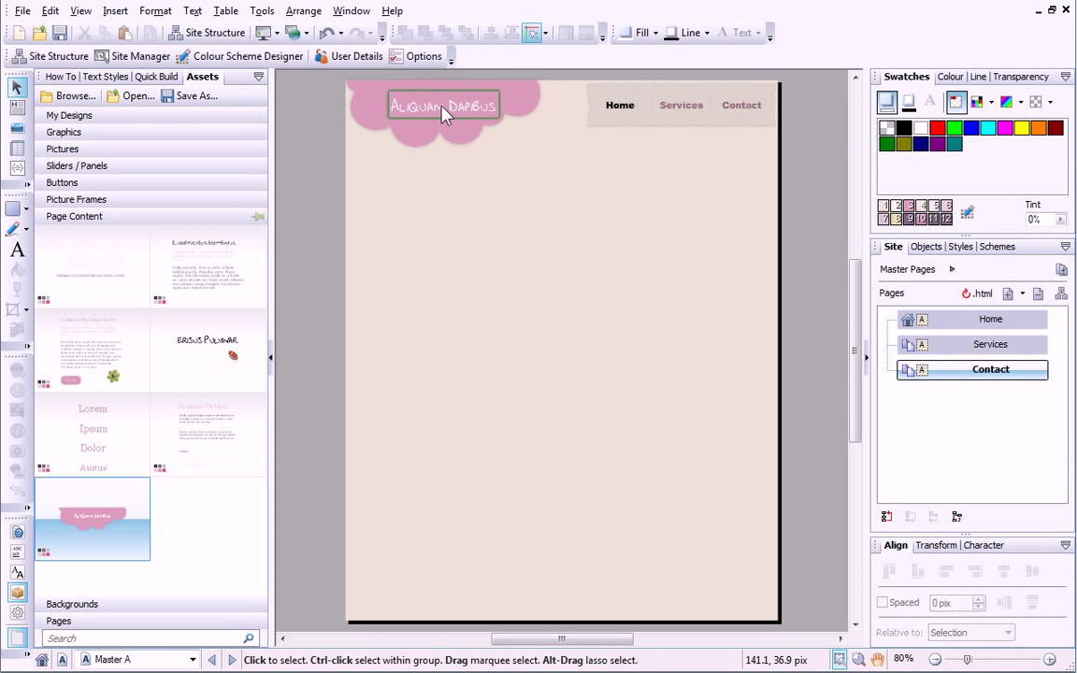
Change the cloud's text to 'Wild Florists', AutoFit it, and tilt the frame slightly
left_click(444, 110)
key("ctrl+a")
type("Wild")
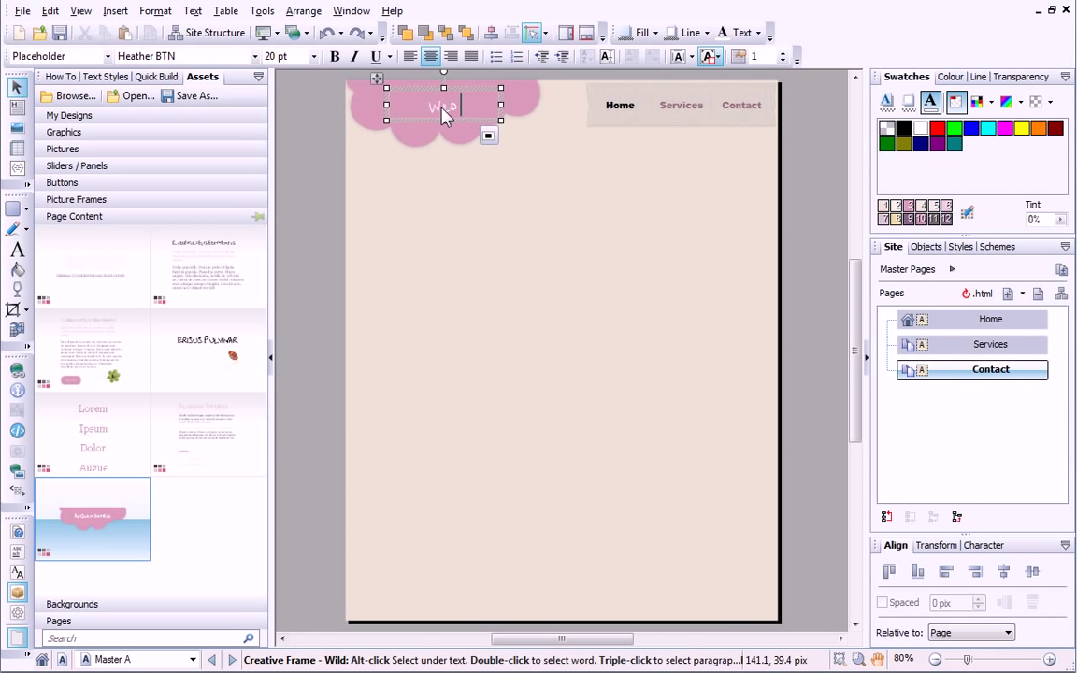
type(" Florists")
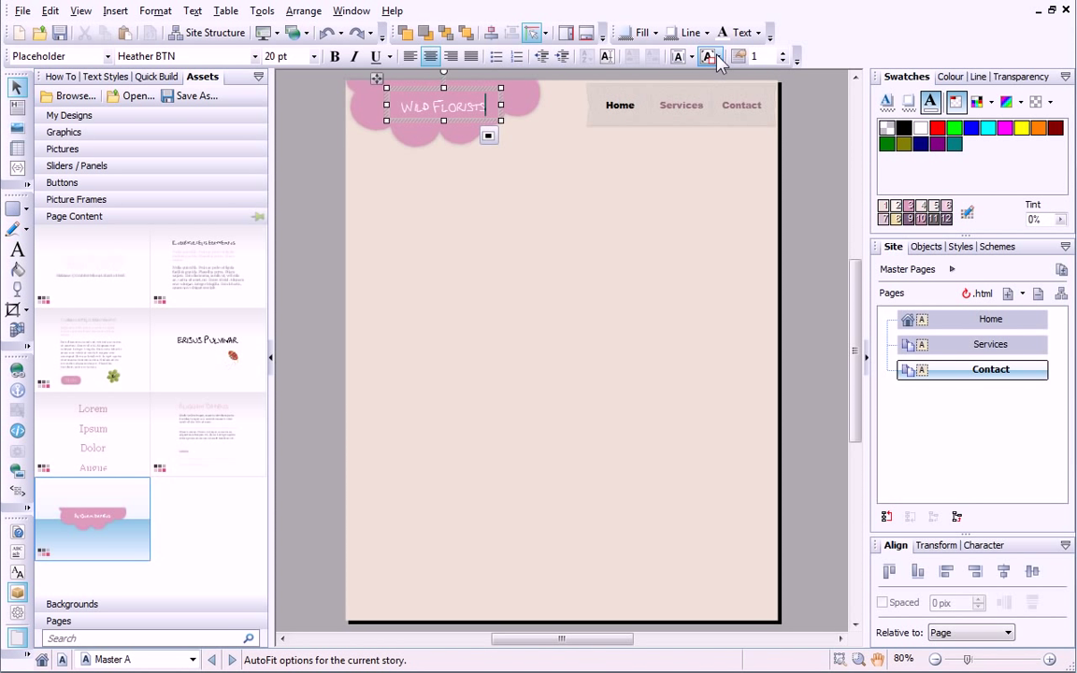
left_click(717, 58)
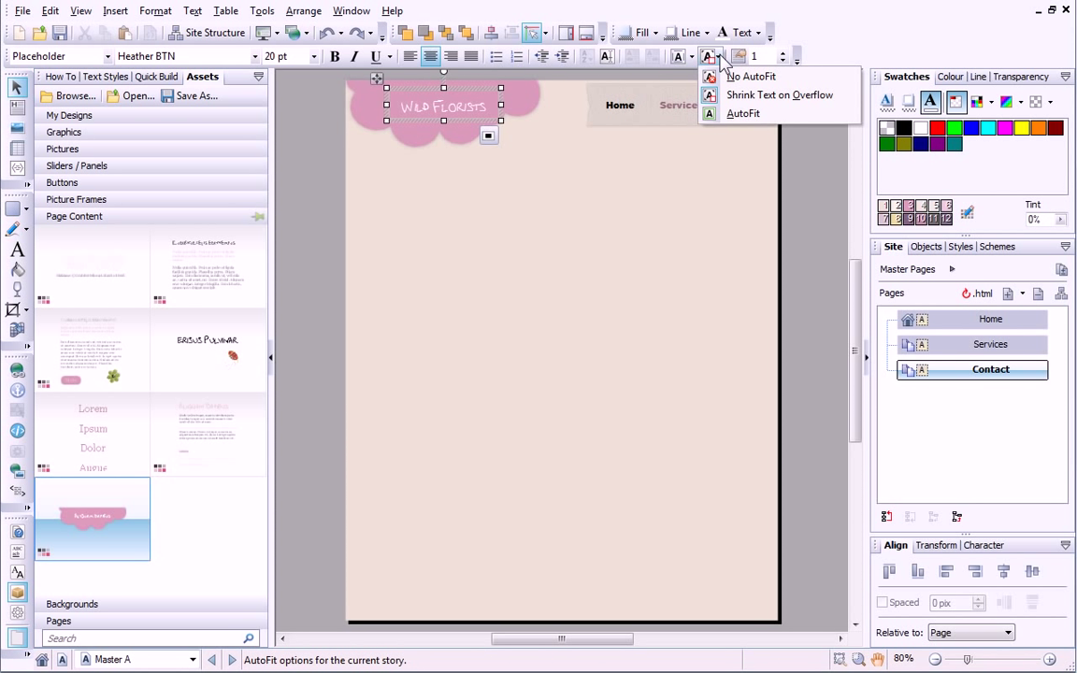
left_click(738, 113)
left_click_drag(512, 127, 521, 91)
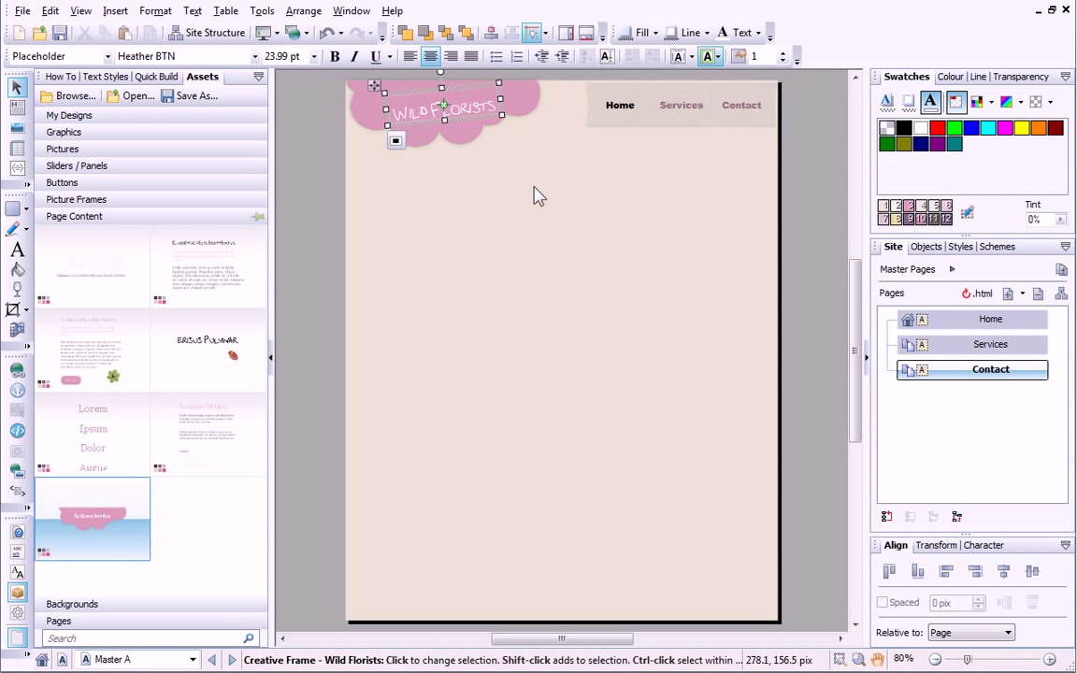
Apply the second, beige Doodle - Mobile background as the site default background
left_click(495, 159)
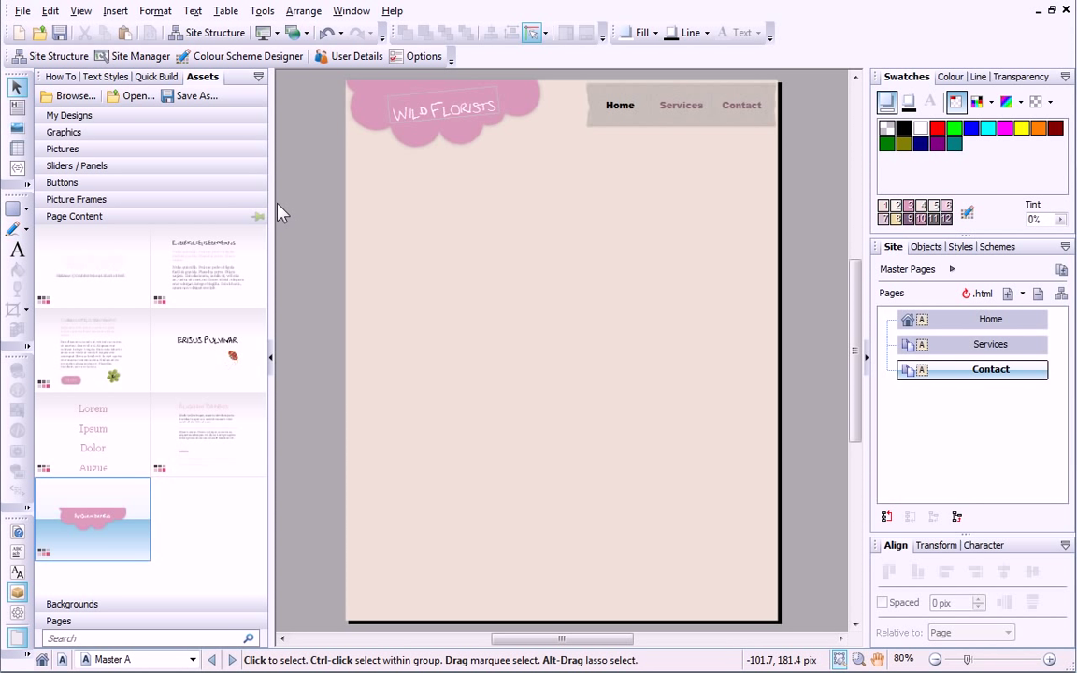
left_click(145, 604)
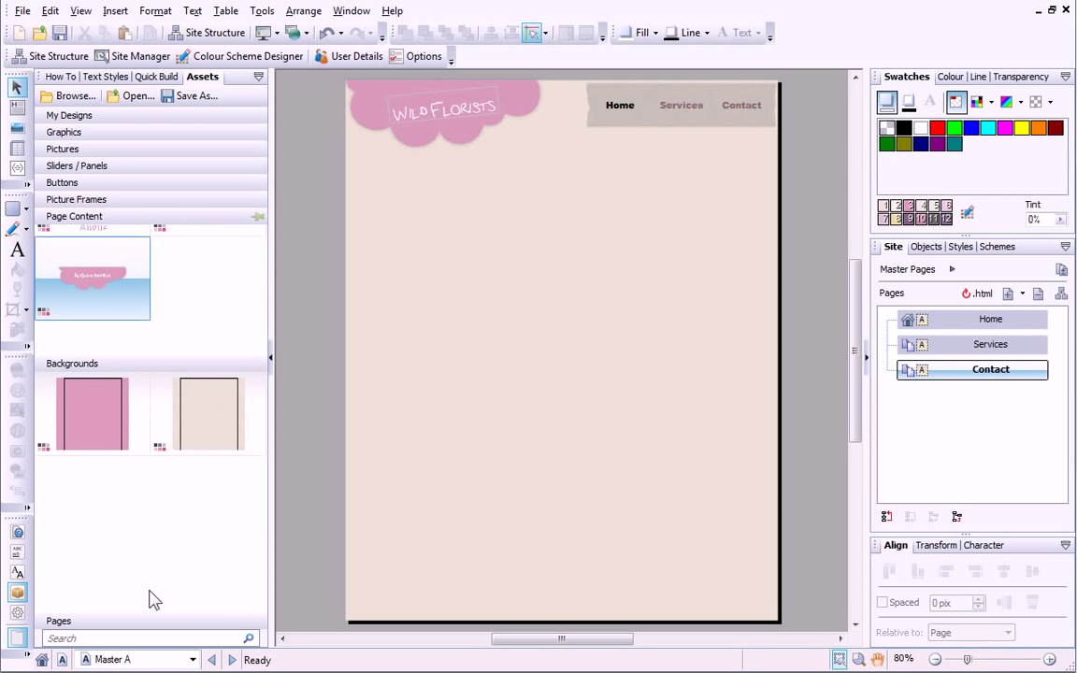
left_click_drag(205, 274, 512, 345)
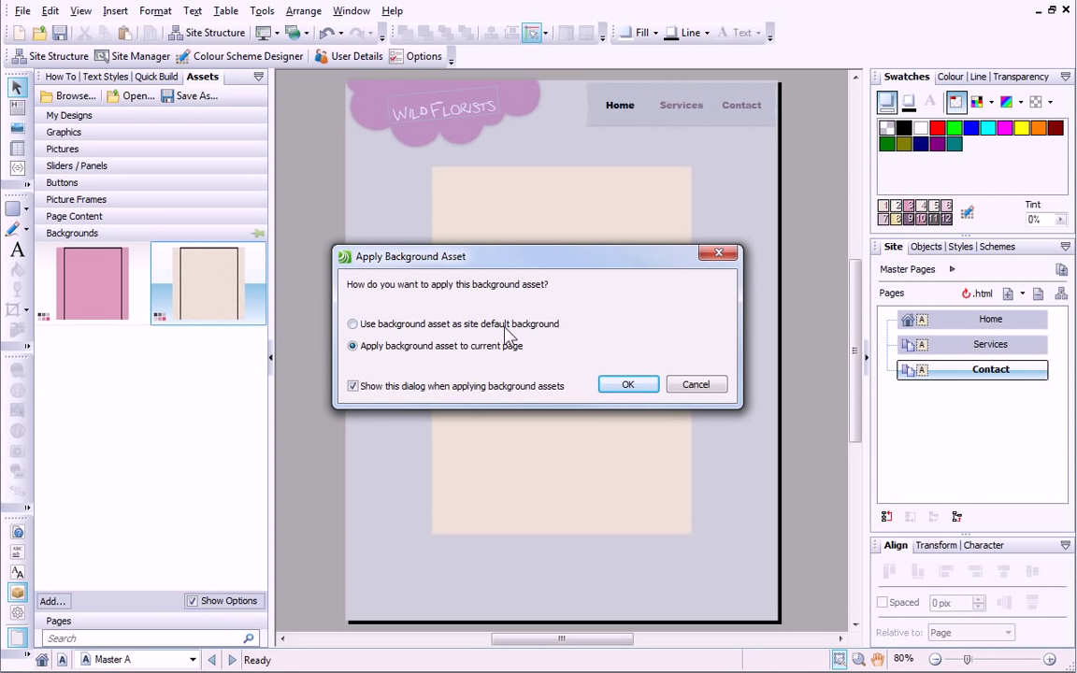
left_click(354, 324)
left_click(627, 384)
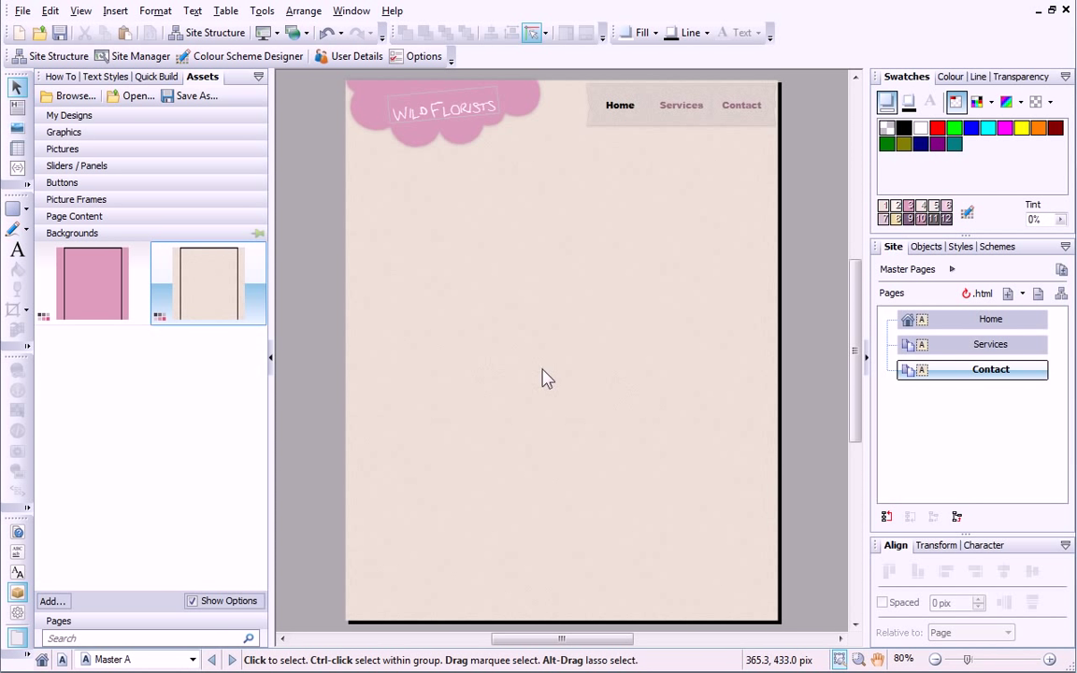
Place the white column panel below the header out to the right edge, with a ladybird top-right
left_click(68, 133)
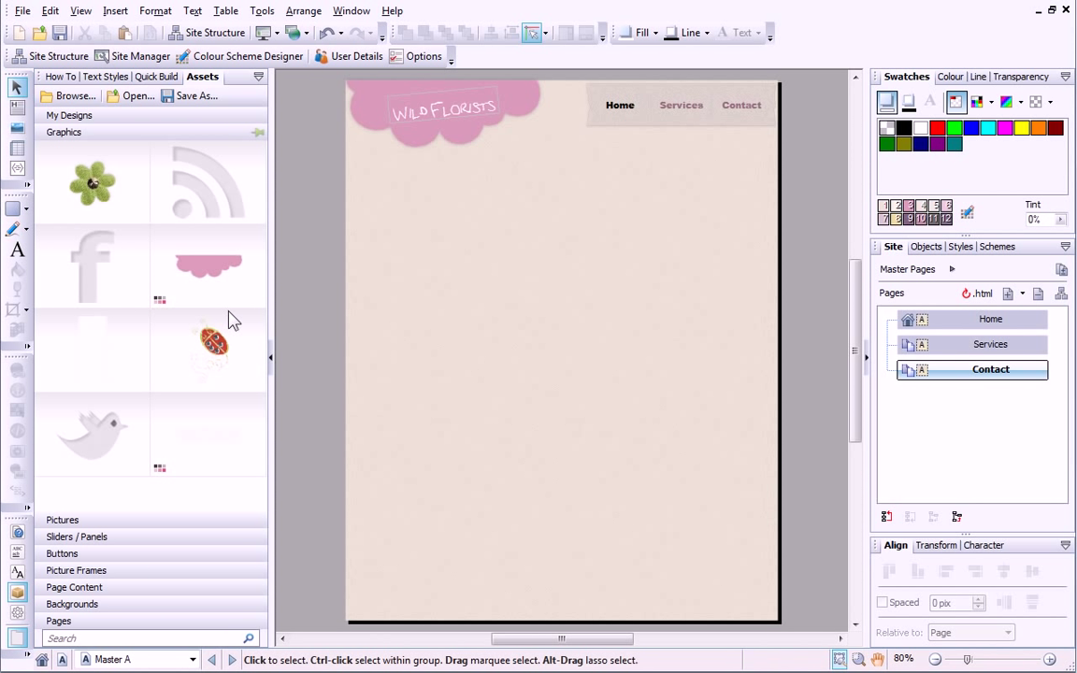
left_click_drag(125, 344, 448, 245)
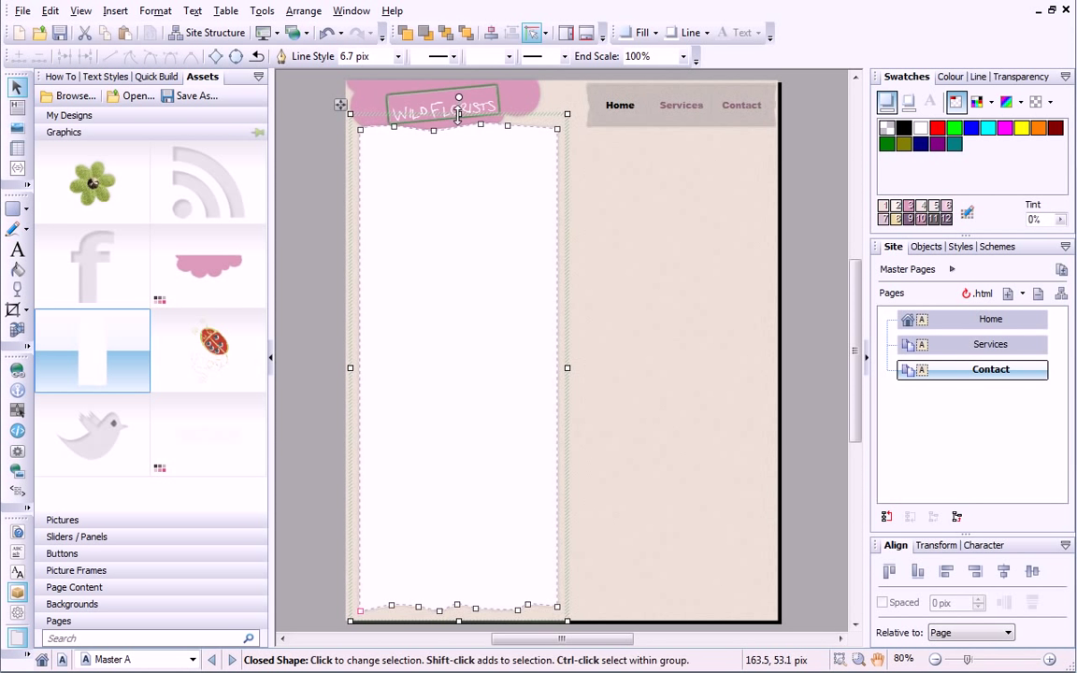
left_click_drag(457, 114, 458, 152)
left_click_drag(567, 388, 773, 384)
left_click(259, 353)
left_click_drag(648, 348, 753, 179)
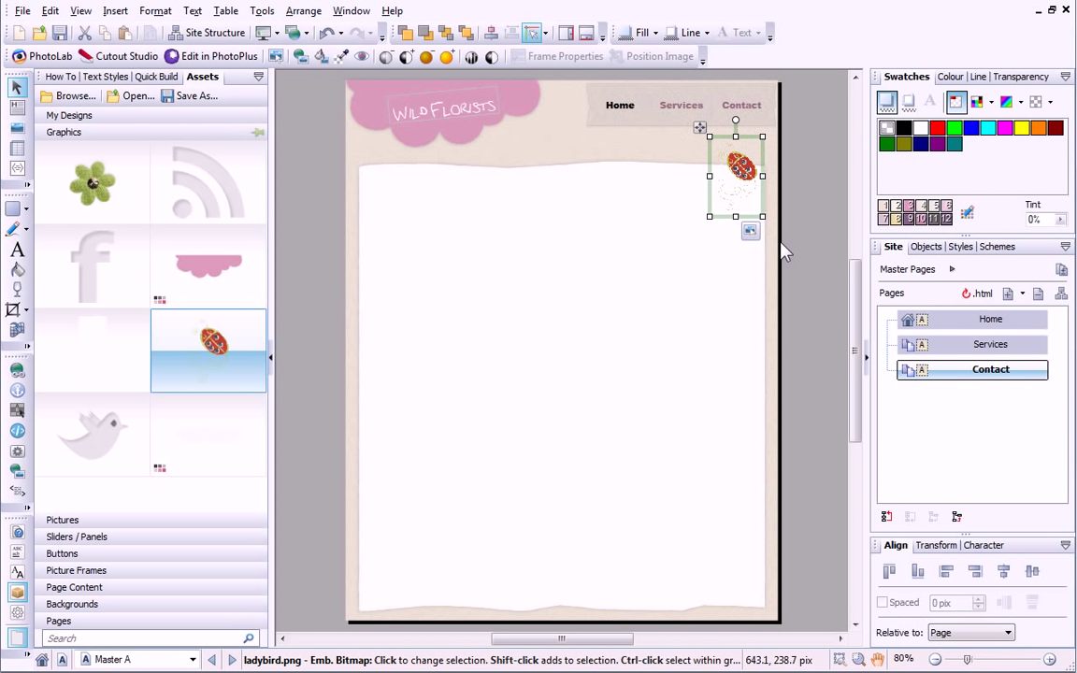
Add a '© Wild Florists Ltd 2012' text frame along the page bottom, attached to the page bottom
left_click(159, 77)
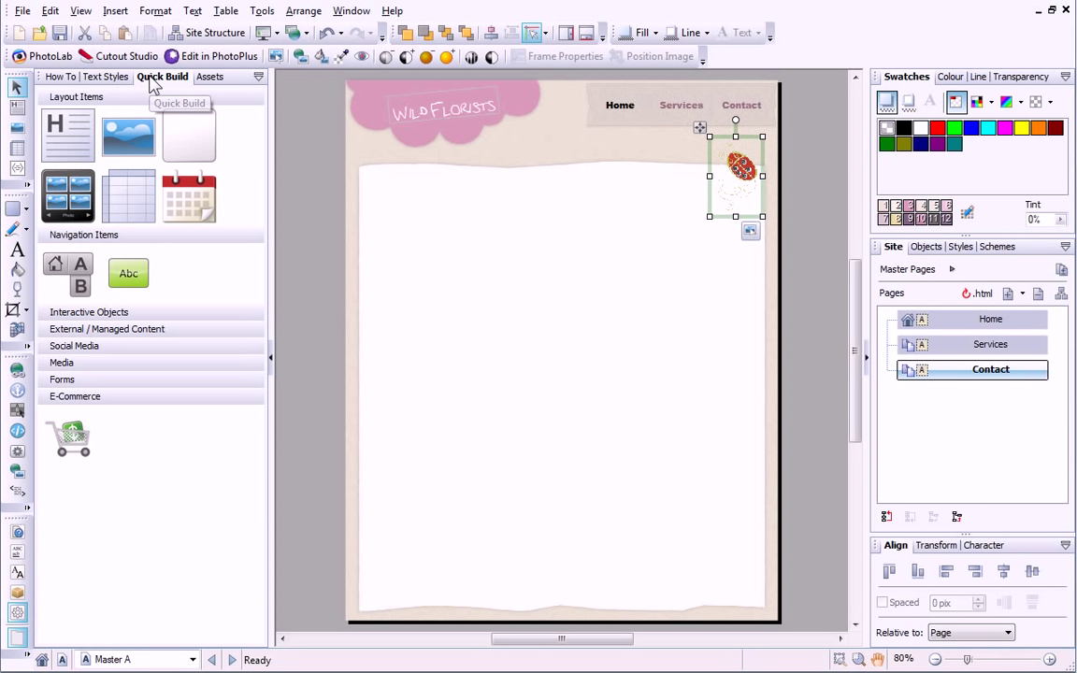
left_click(73, 132)
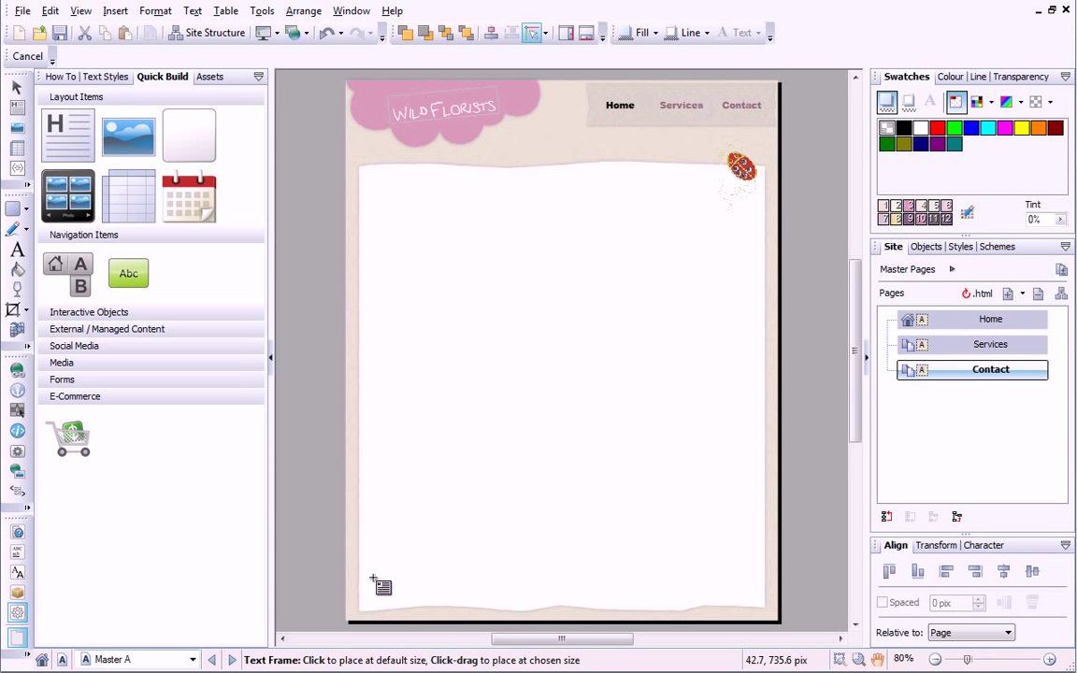
left_click_drag(373, 580, 760, 602)
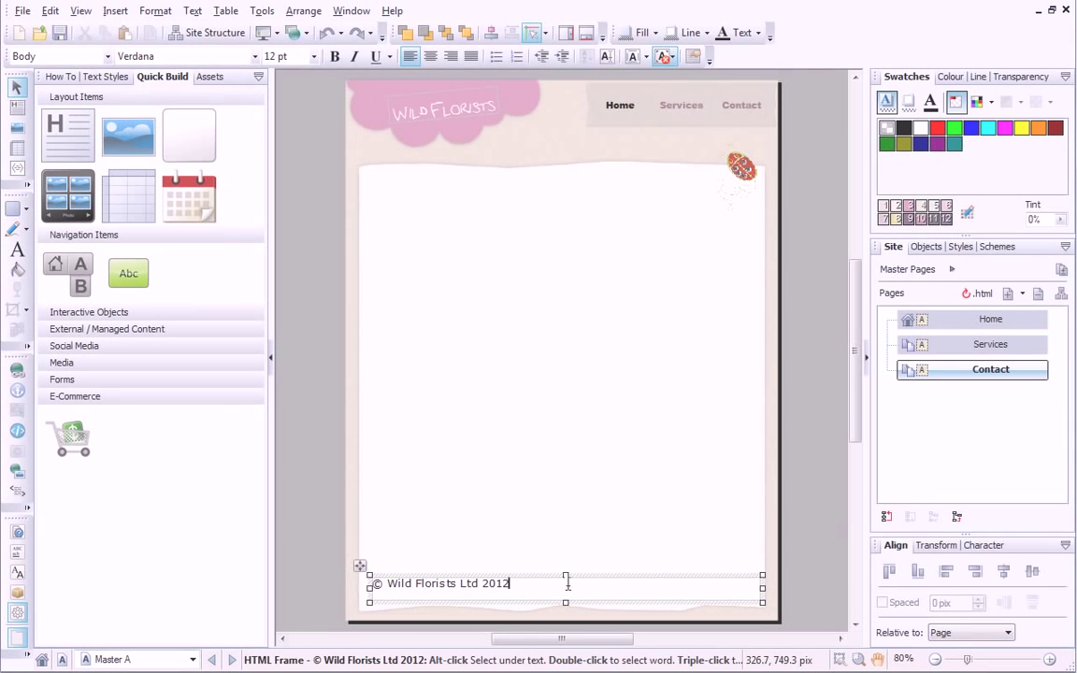
right_click(582, 581)
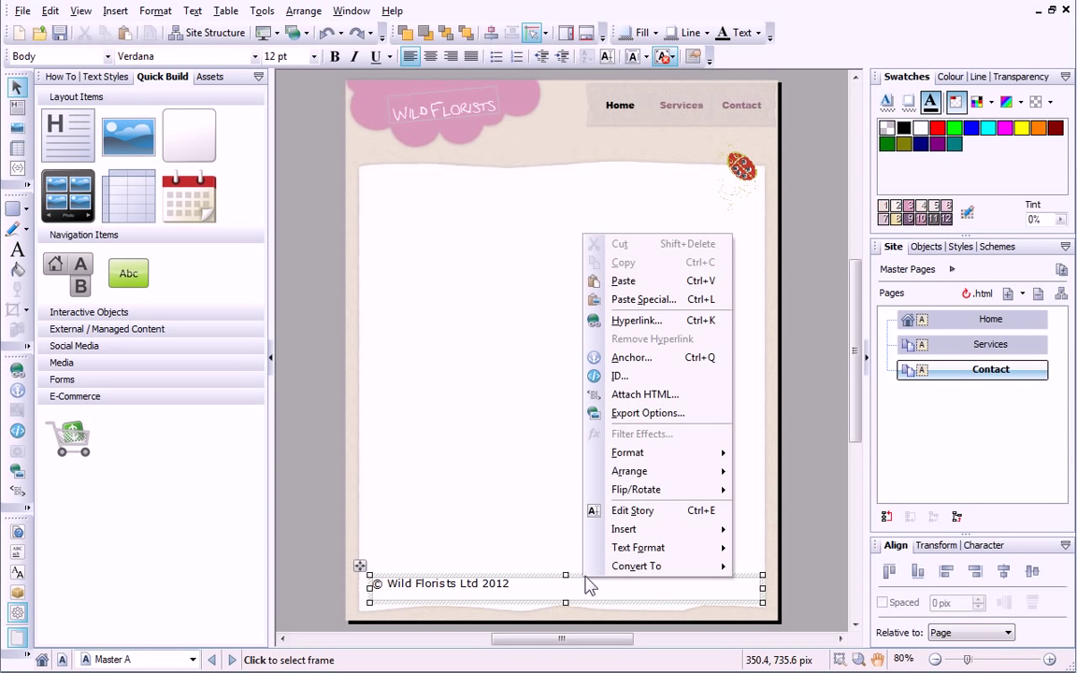
mouse_move(666, 479)
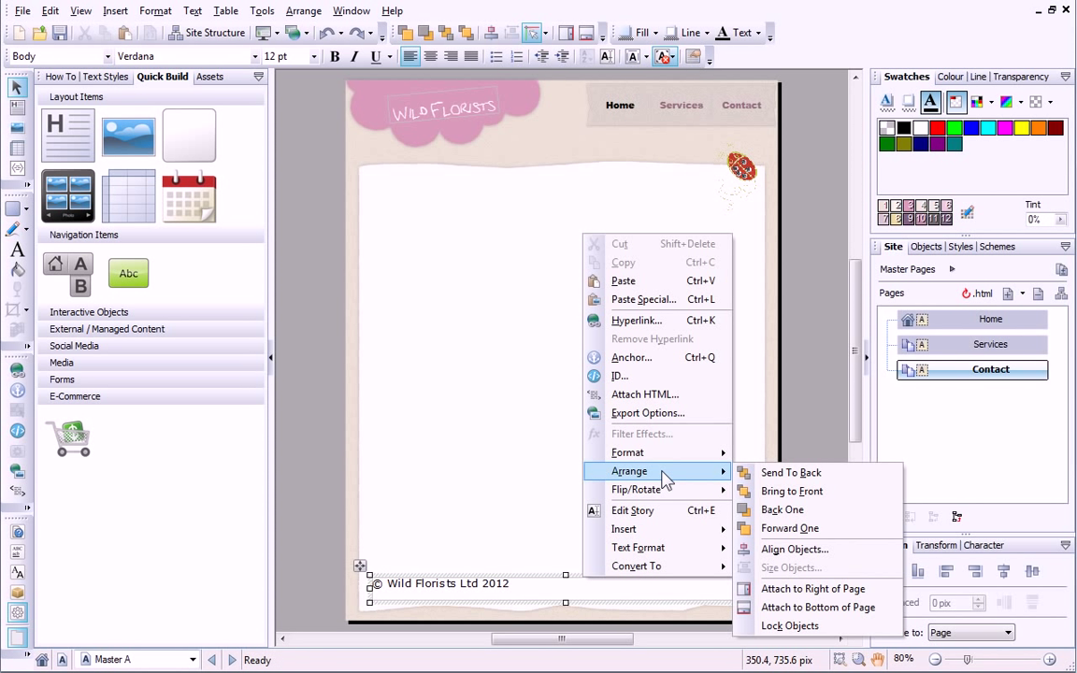
left_click(794, 609)
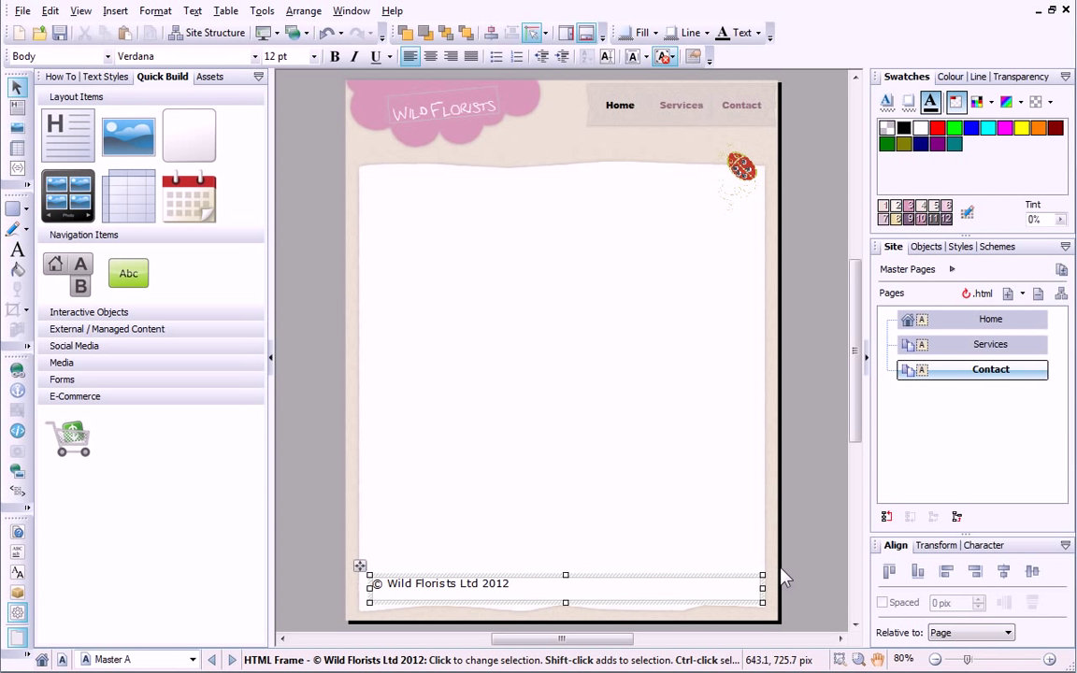
left_click(790, 559)
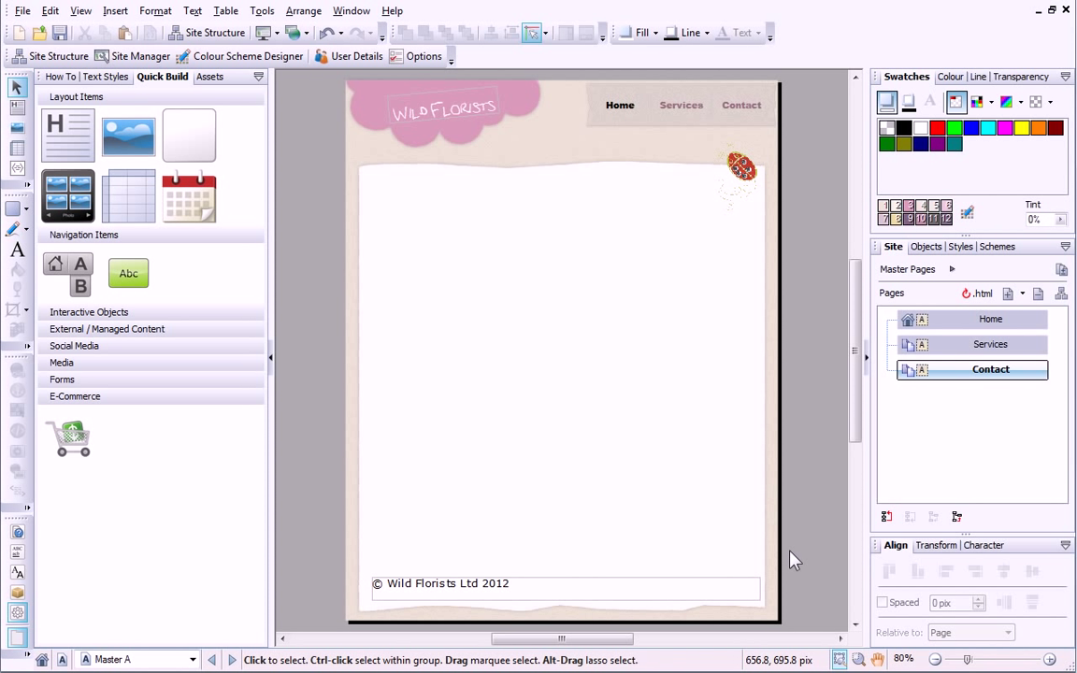
View the Home, Services and Contact pages in turn, ending on Contact
left_click(963, 323)
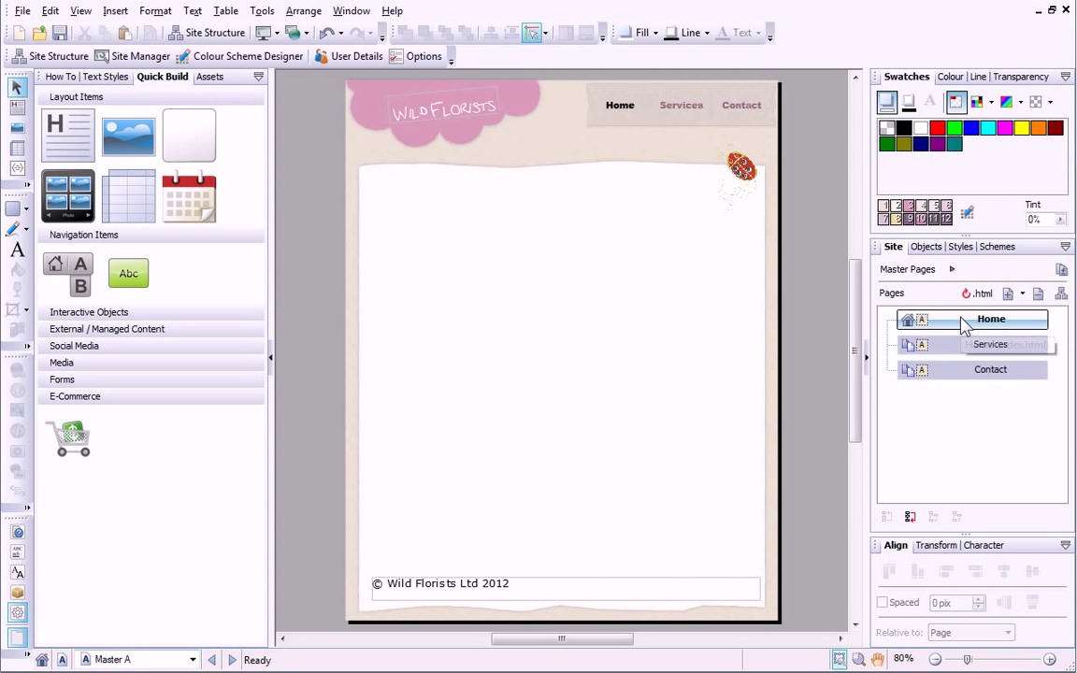
left_click(958, 351)
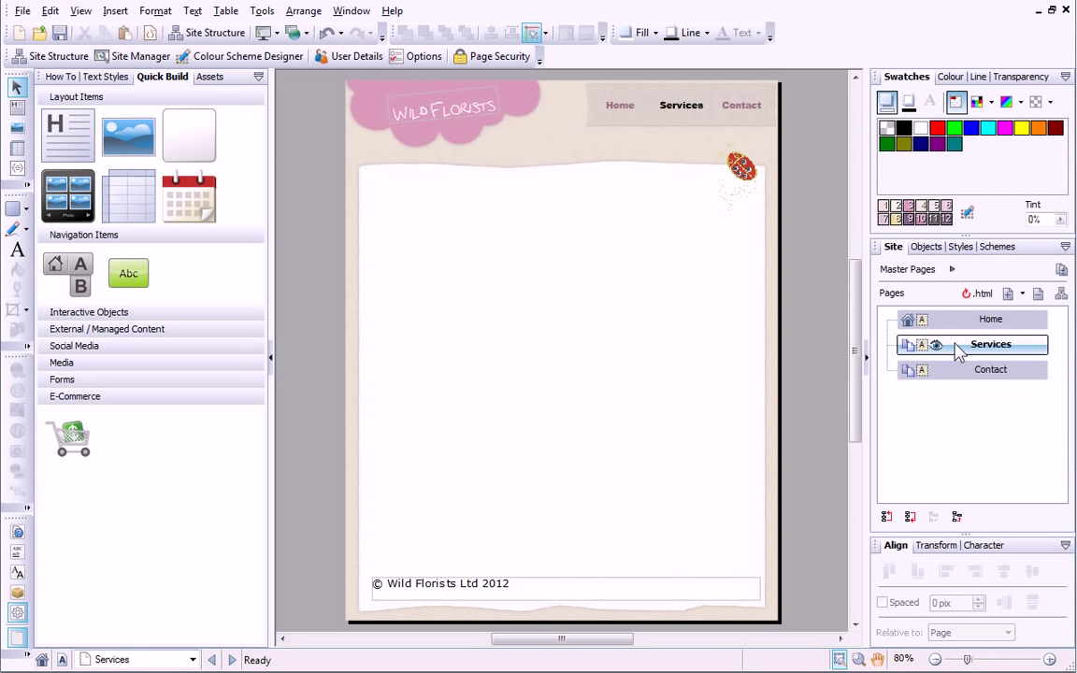
left_click(957, 379)
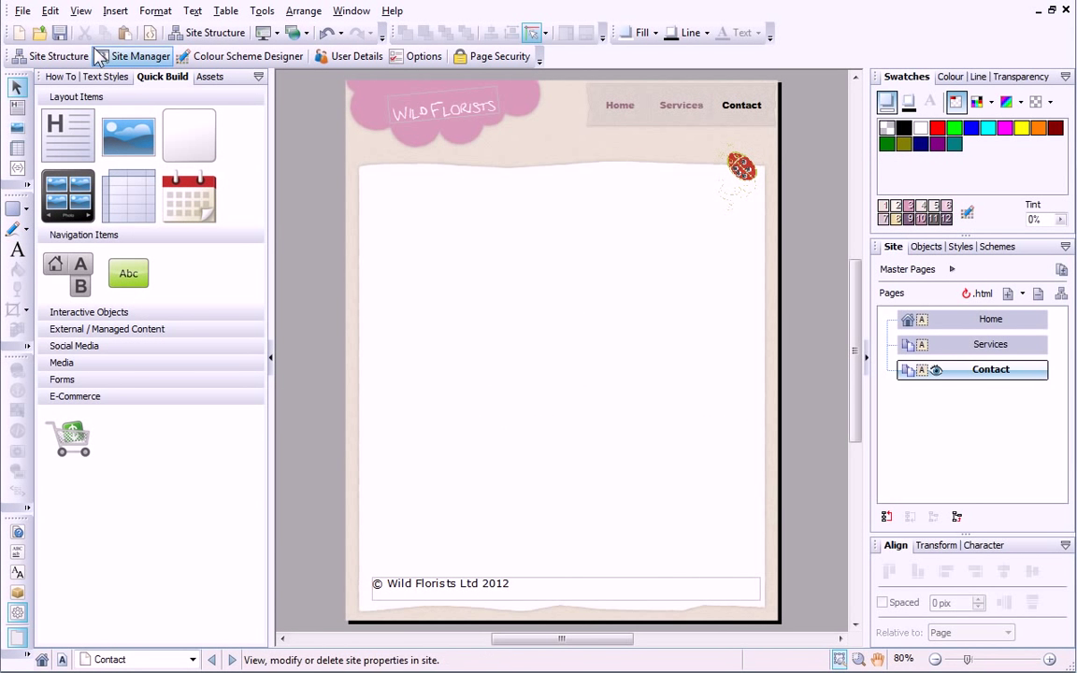
In Site Properties' HTML Header, set author Wild Florists and copyright © Wild Florists Ltd 2012
left_click(49, 12)
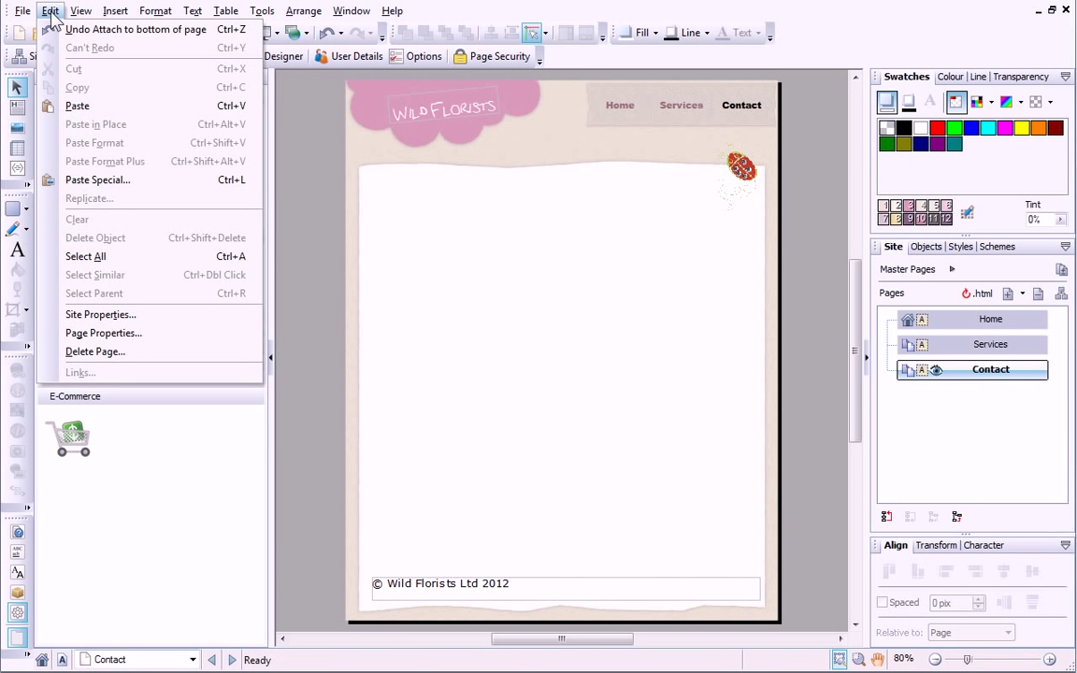
left_click(81, 315)
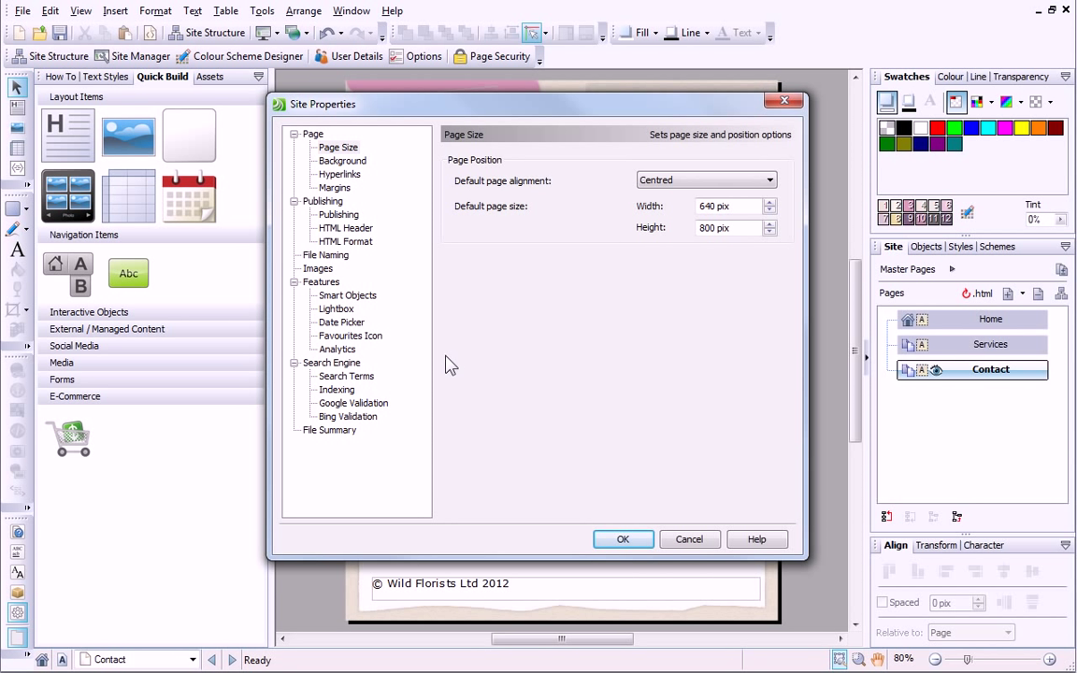
left_click(319, 228)
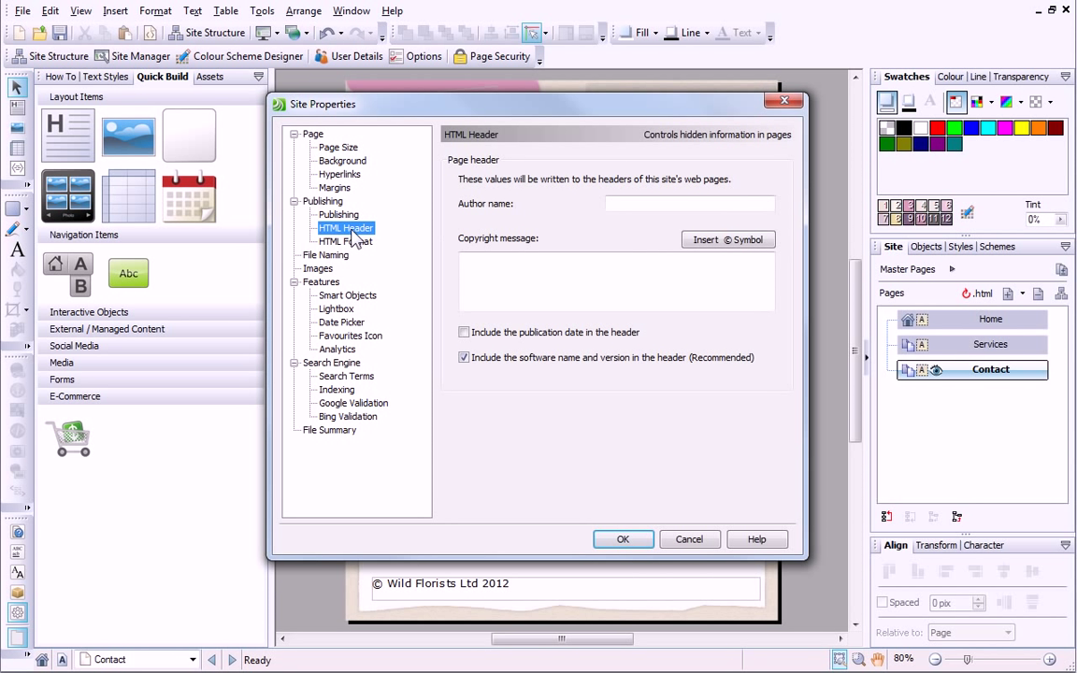
left_click(632, 206)
type("Wild Florists")
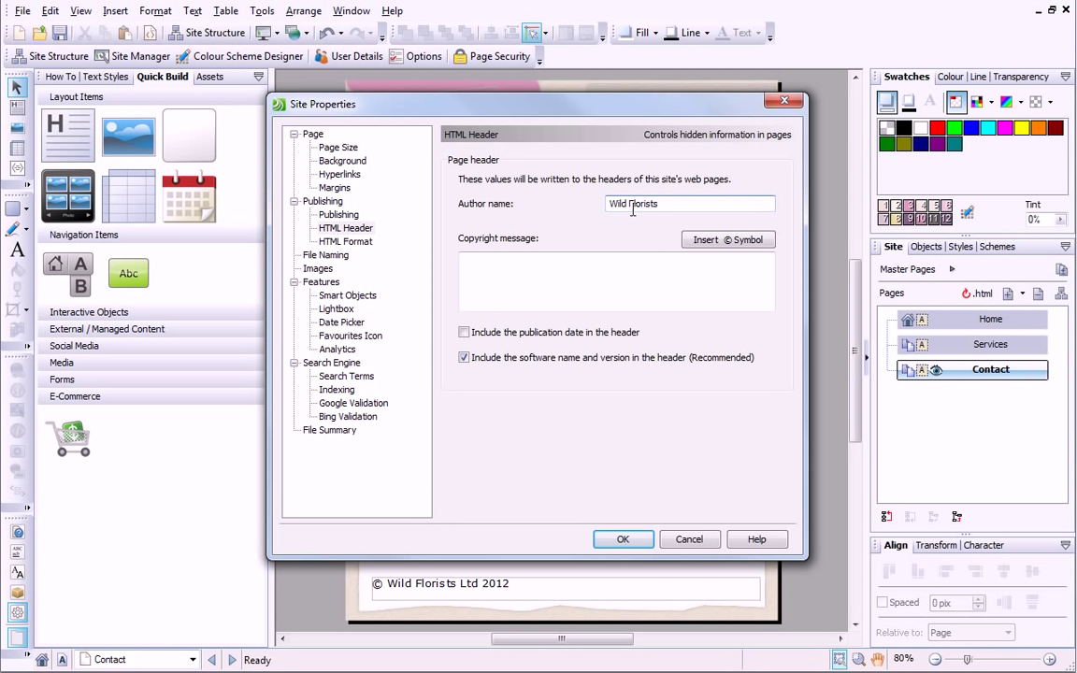
left_click(627, 263)
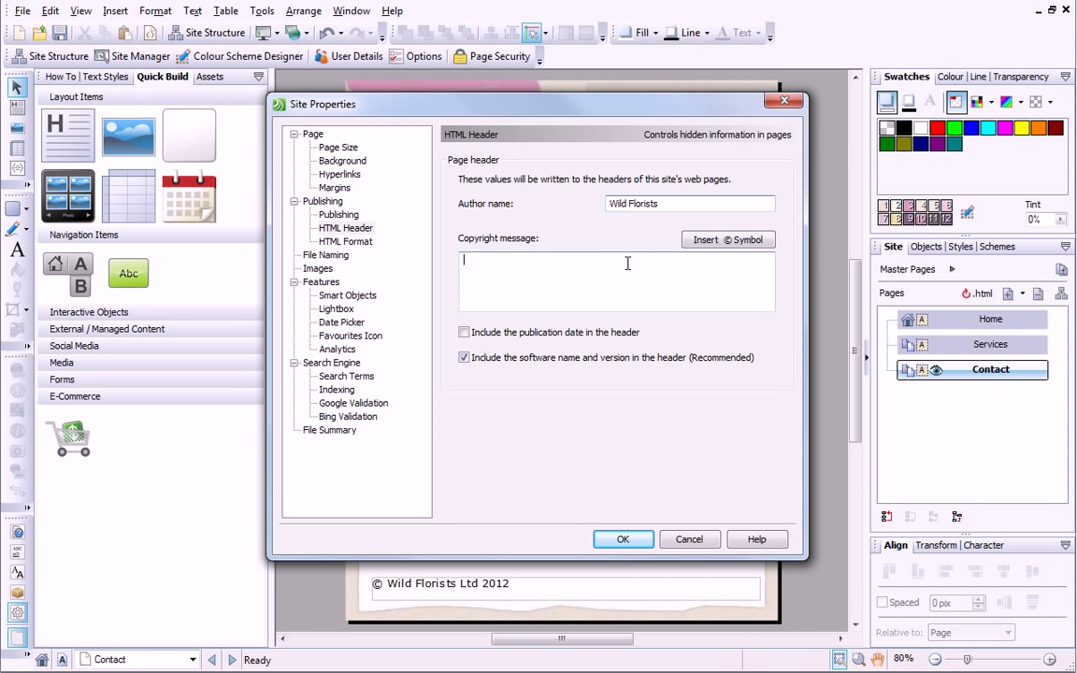
left_click(719, 240)
type("Wild Florists Ltd 2012")
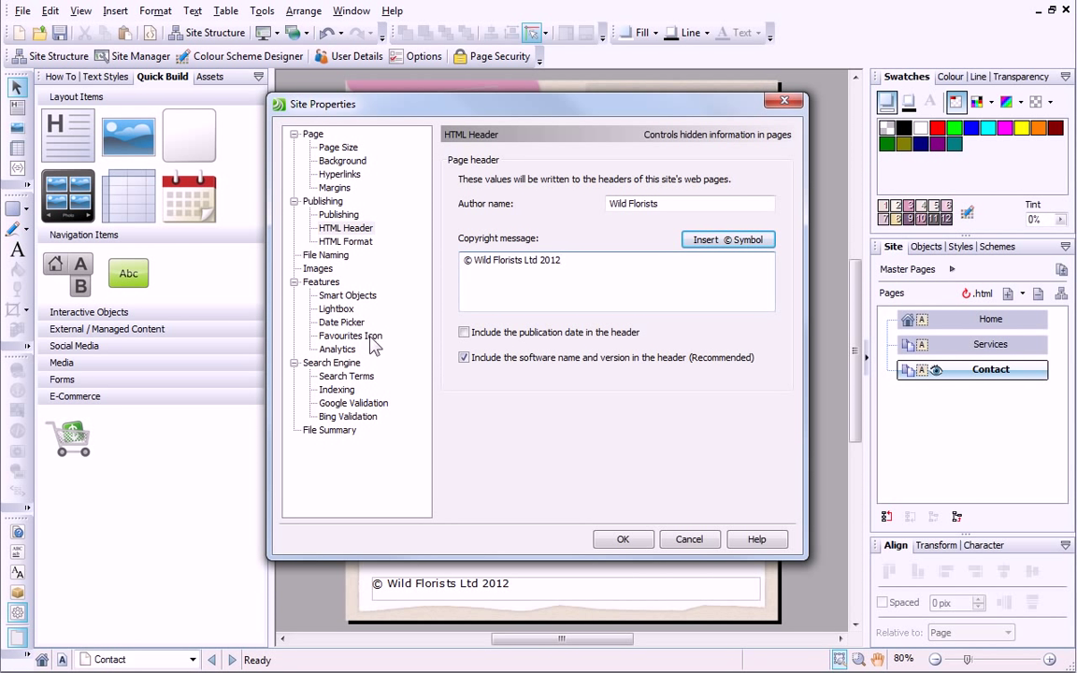
Turn on a favourites icon for the site and choose the flower Fav_03.ico
left_click(369, 338)
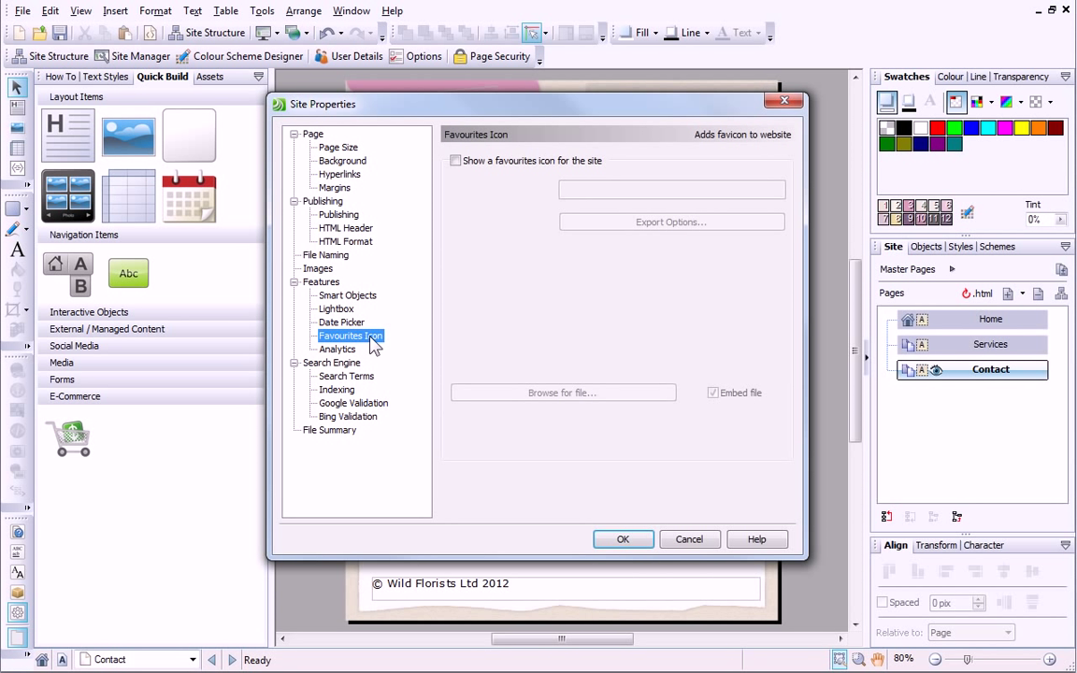
left_click(455, 161)
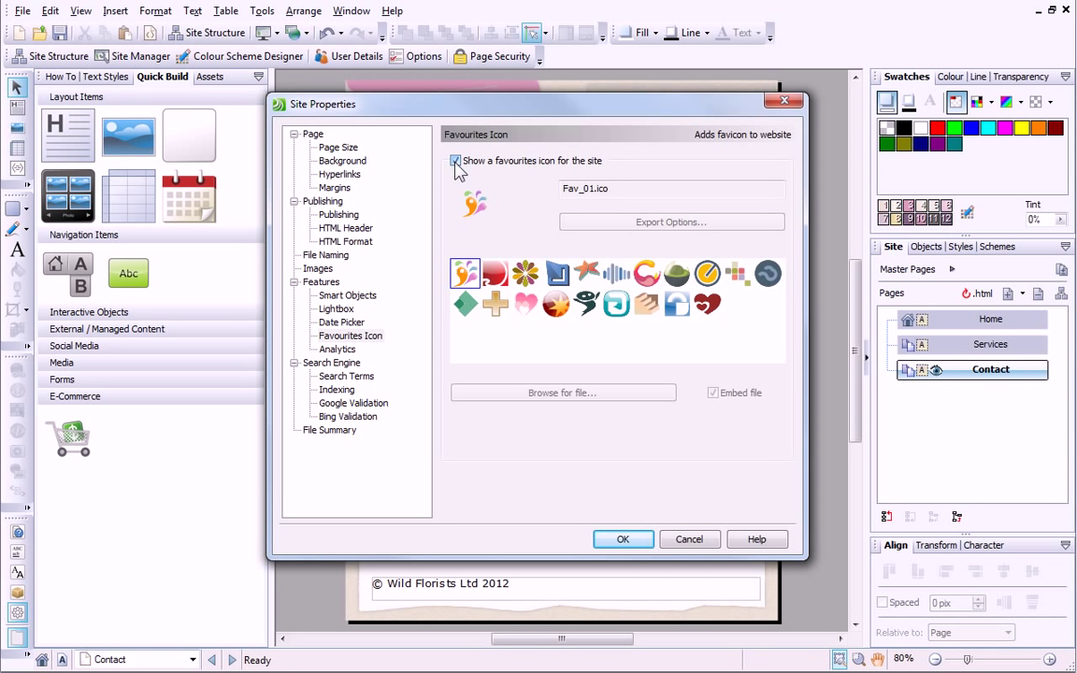
left_click(525, 275)
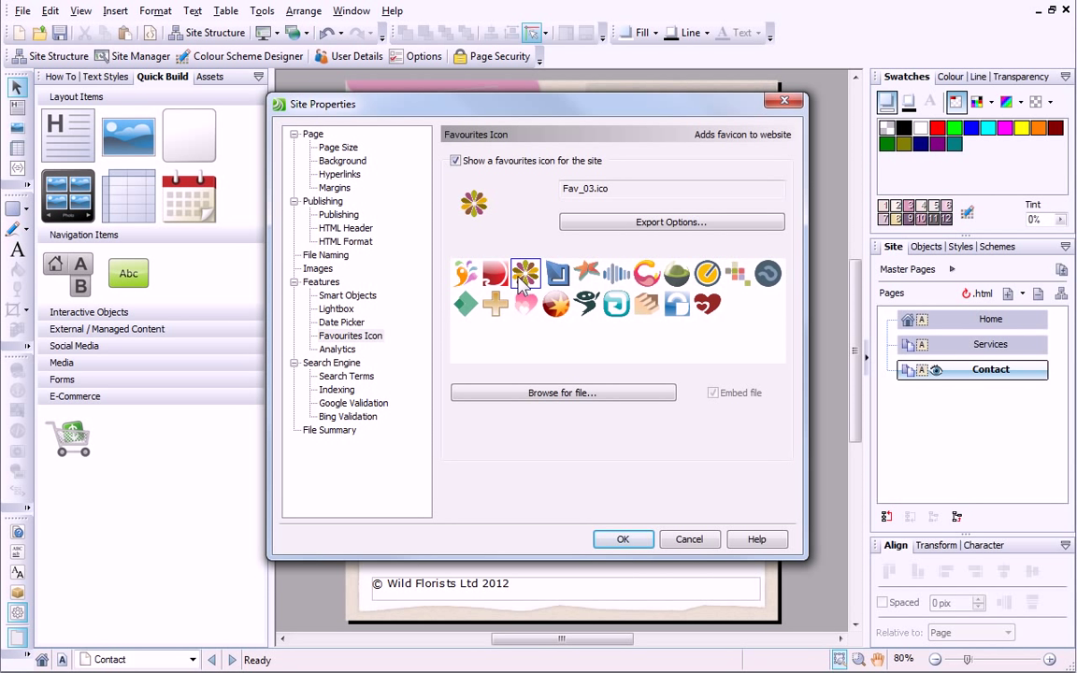
Bring up the Search Engine description and keywords fields
left_click(344, 367)
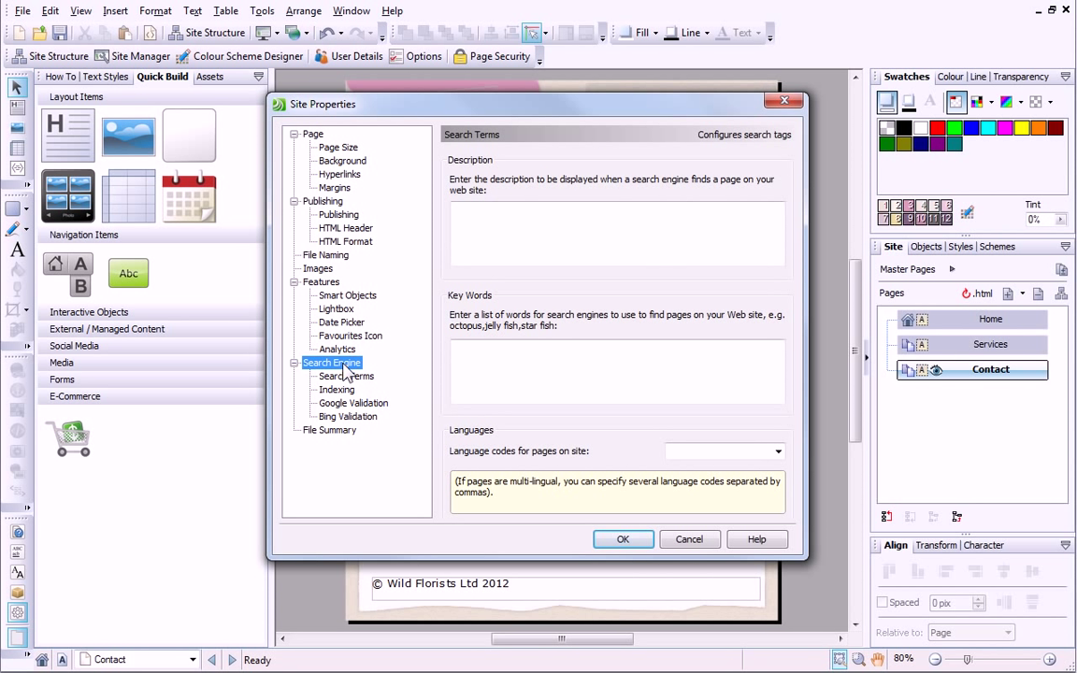
left_click(507, 234)
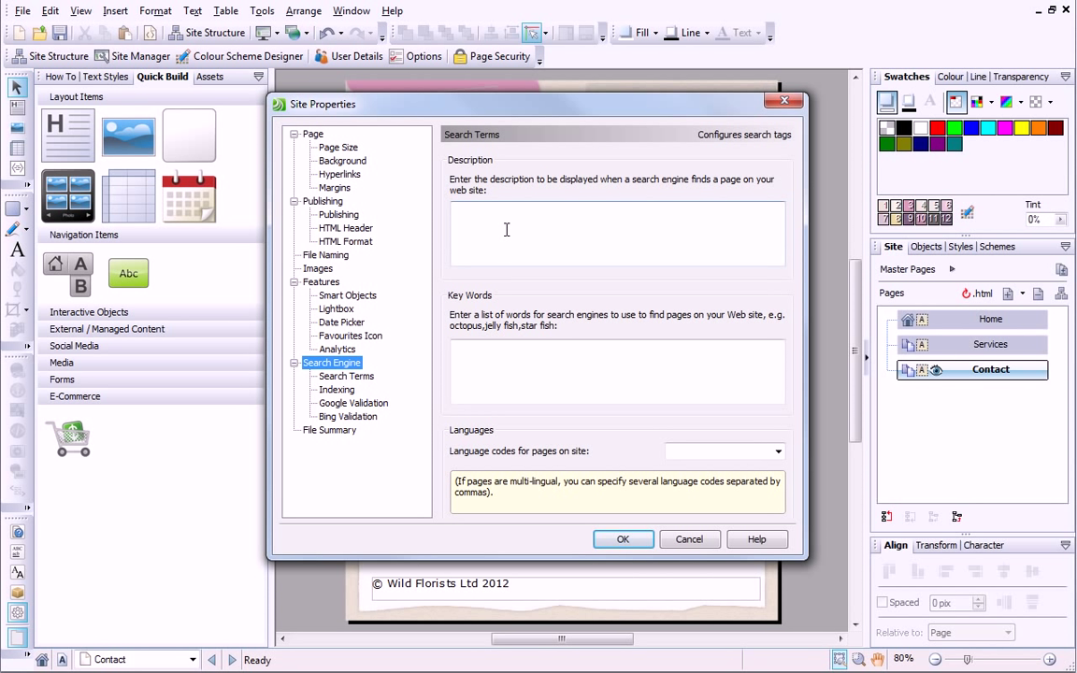
left_click(501, 364)
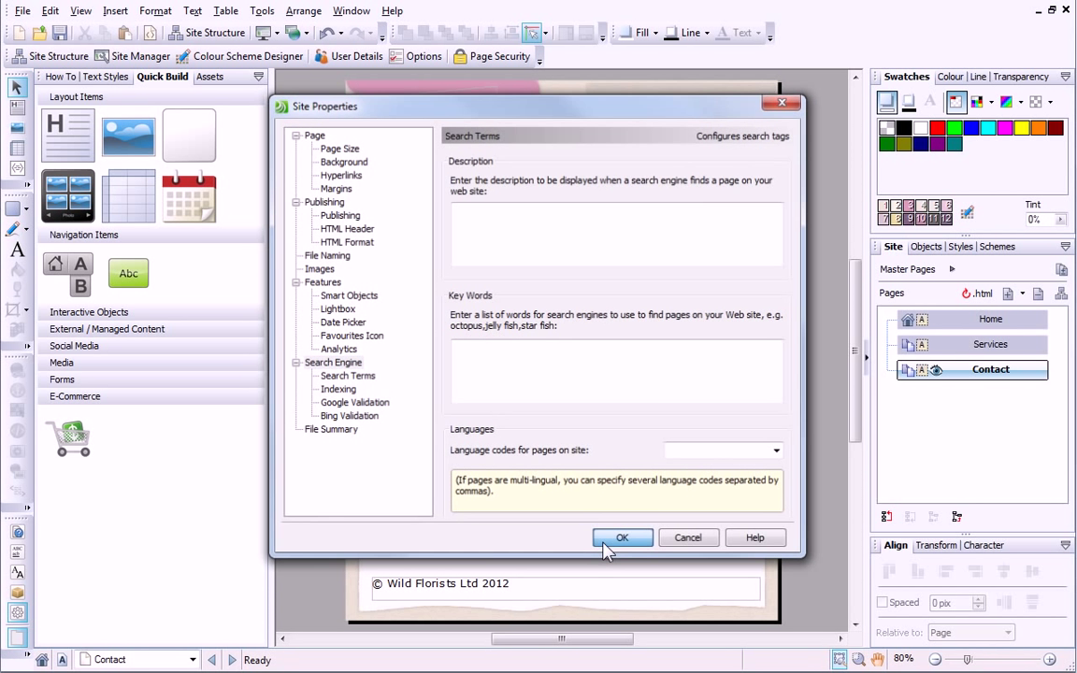
Accept the Site Properties changes with OK, returning to the Home page
left_click(604, 546)
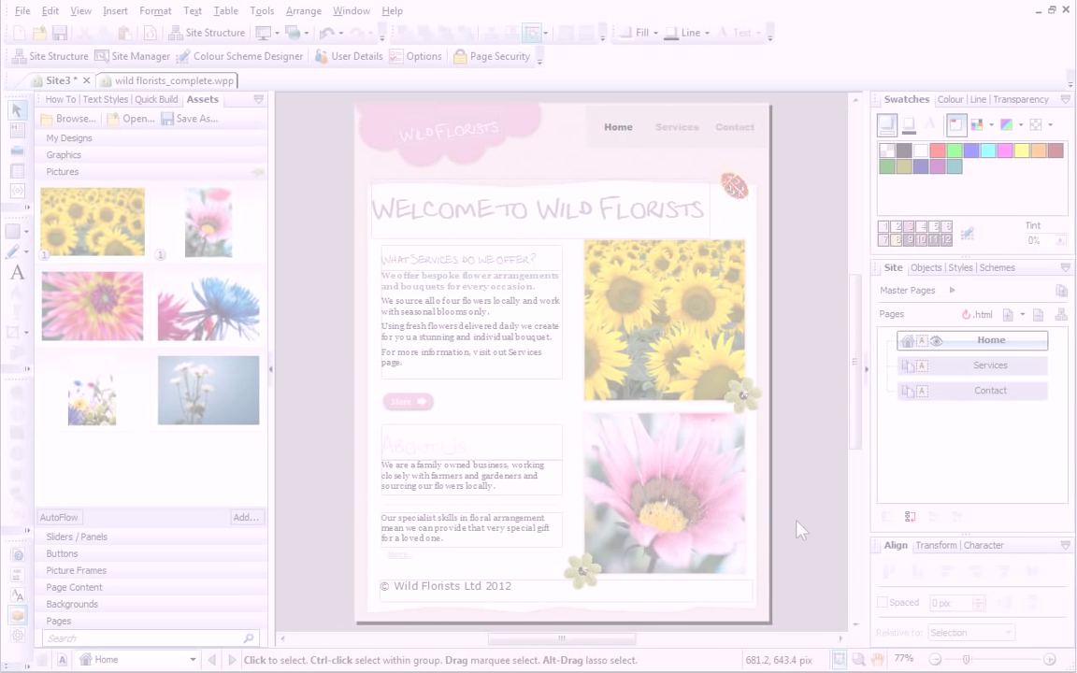